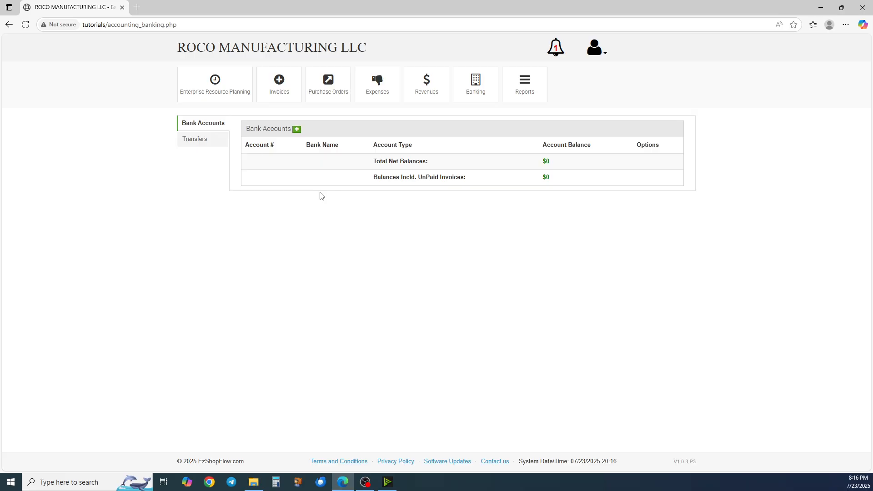
Step: Add a bank account named "Checking Account" with the account type Checking
left_click(297, 131)
left_click(297, 160)
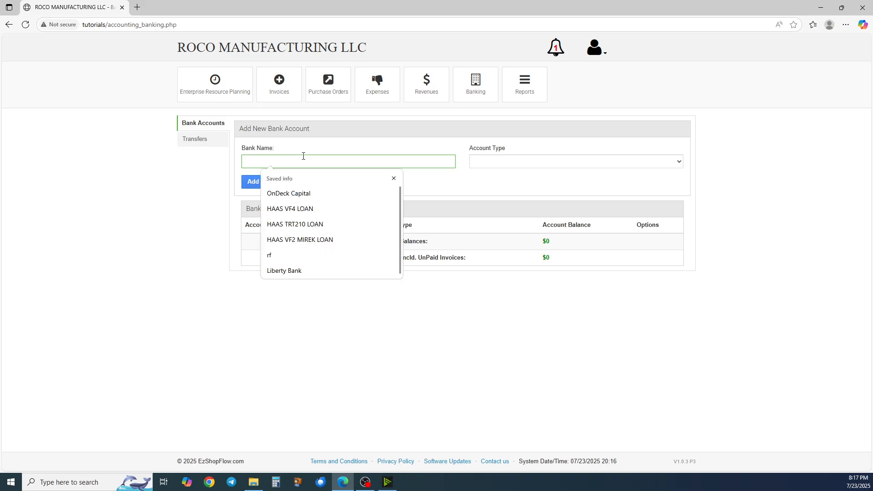
left_click(394, 178)
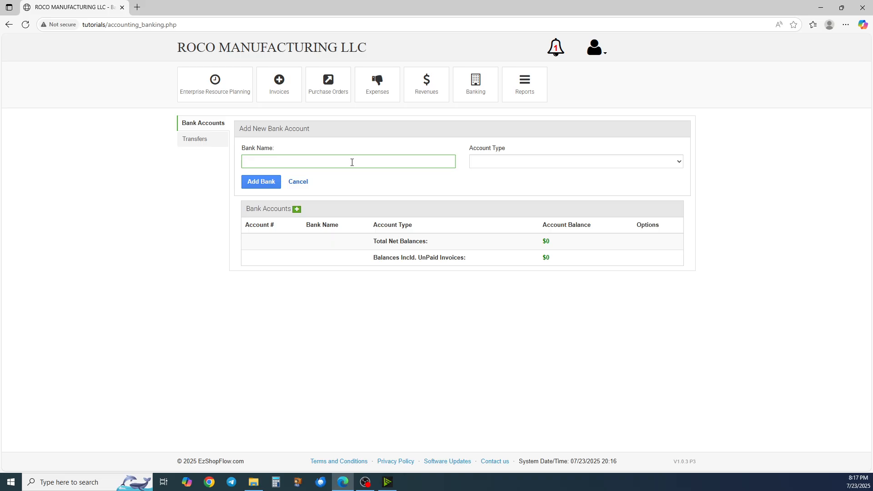
type("Checking Accoun")
left_click(558, 165)
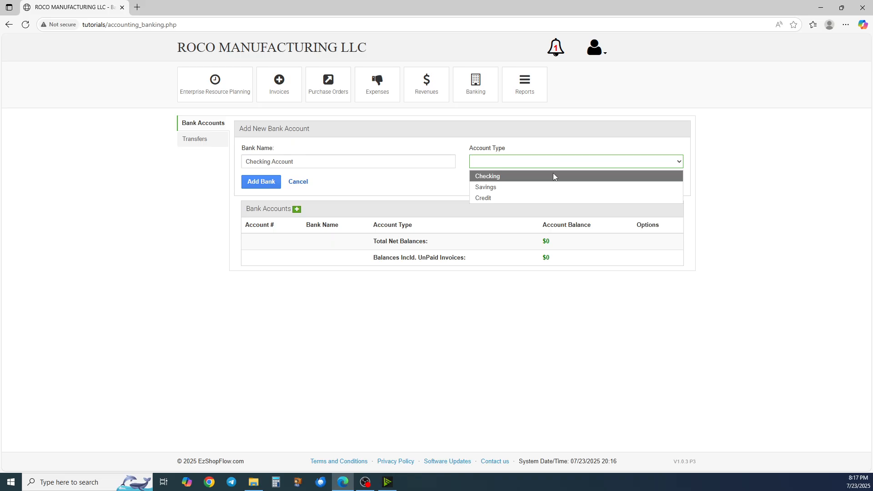
left_click(553, 176)
left_click(269, 182)
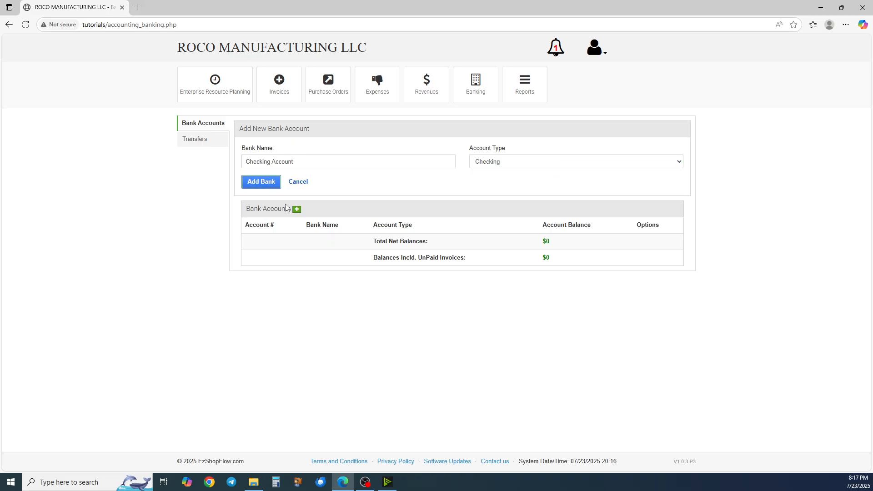
left_click(554, 97)
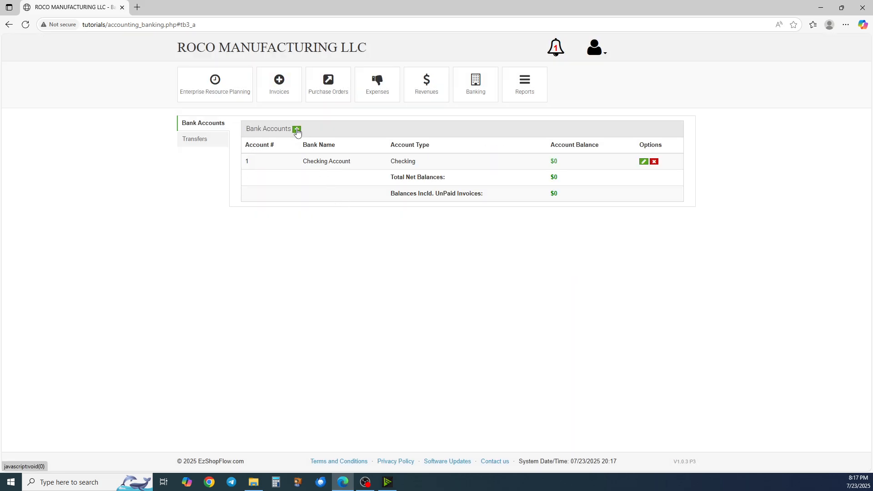
Step: Add a second bank account named "Credit Card" with the account type Credit
left_click(296, 130)
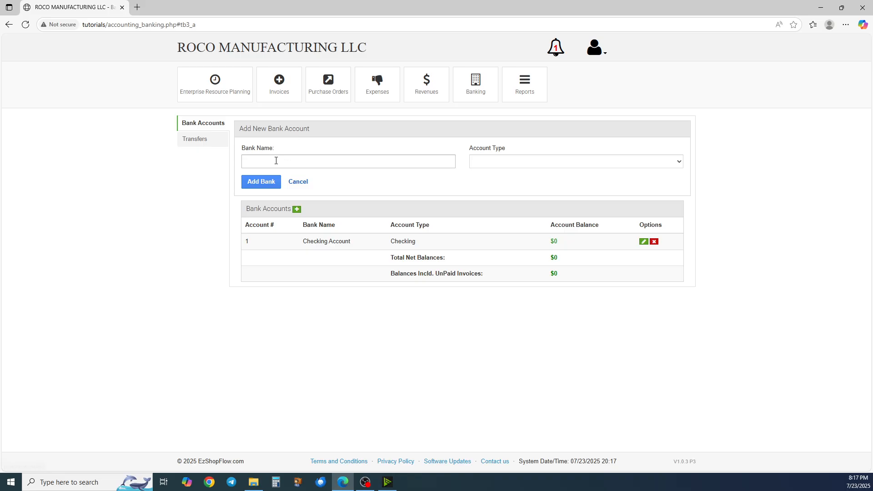
left_click(275, 162)
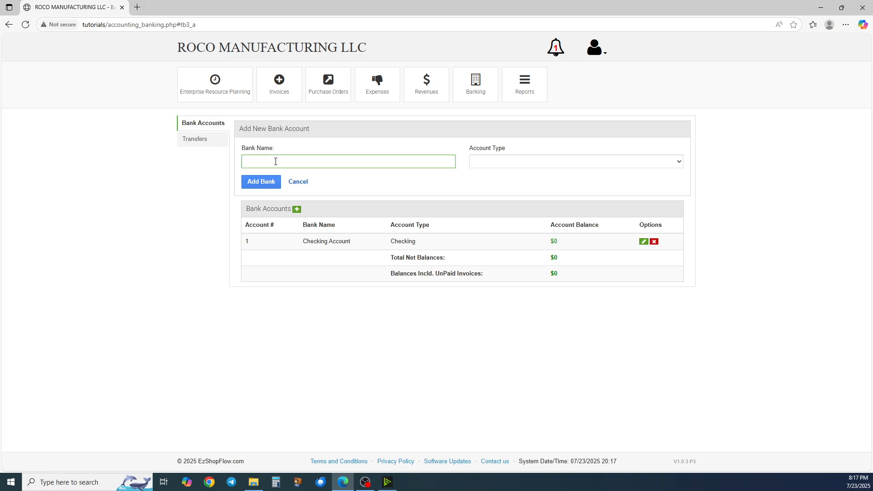
type("Credit Card")
left_click(519, 163)
left_click(526, 195)
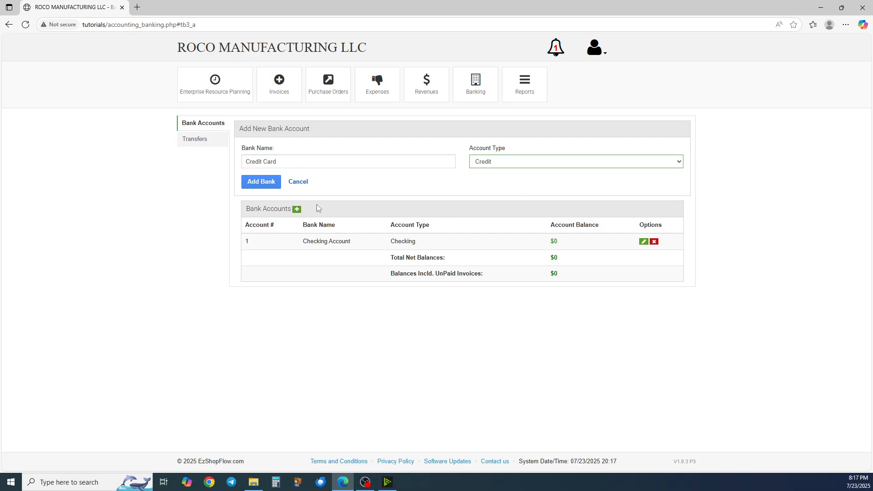
left_click(285, 187)
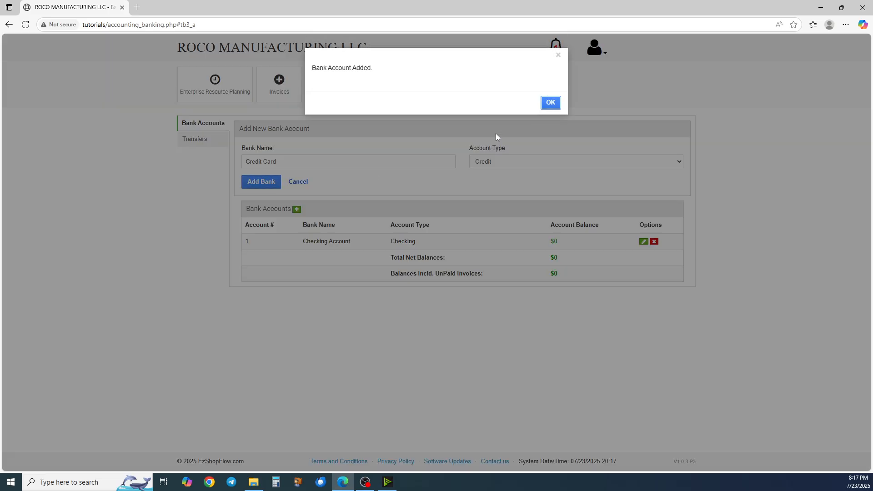
left_click(548, 101)
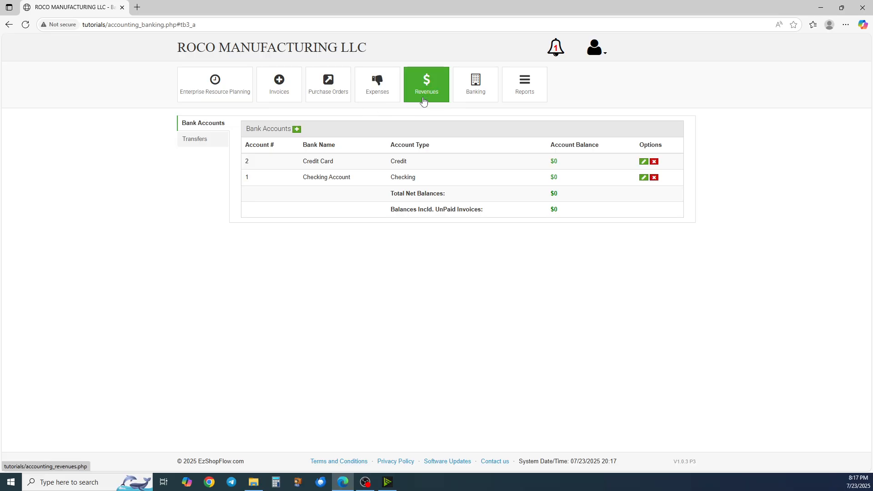
Step: Start a new revenue record dated 07/23/2025 with an amount of 50000
left_click(440, 99)
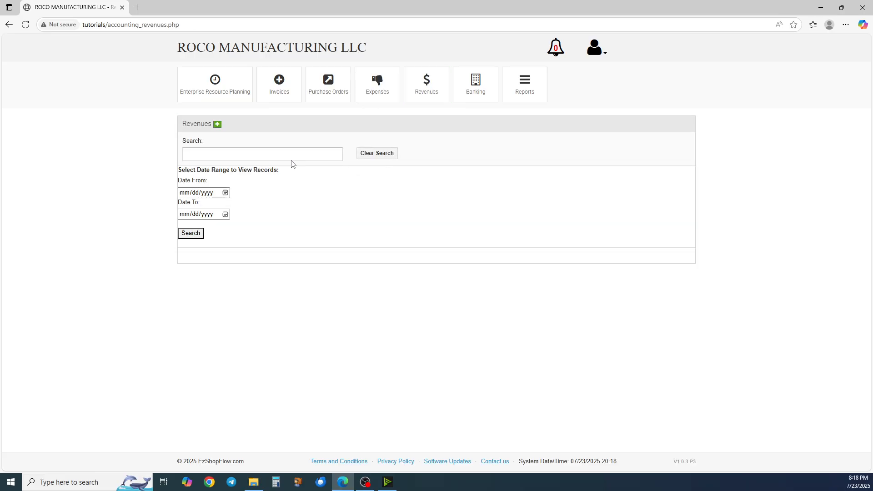
left_click(218, 124)
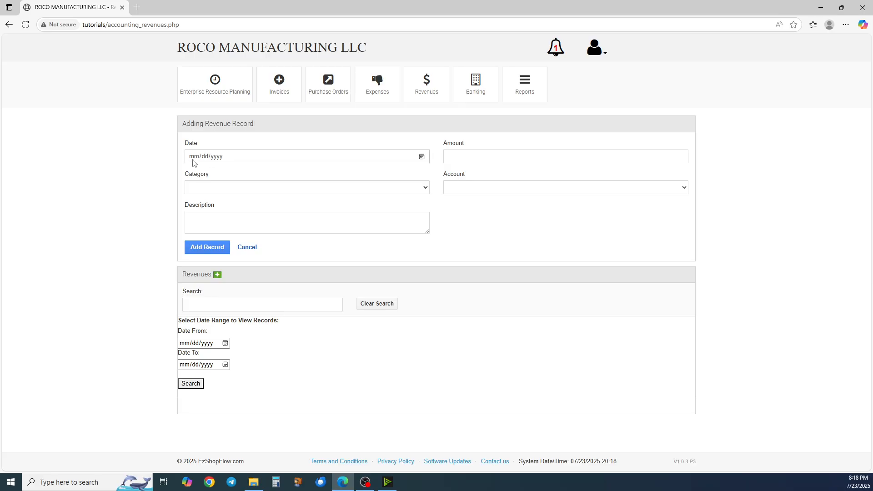
left_click(195, 160)
type("07/23/202")
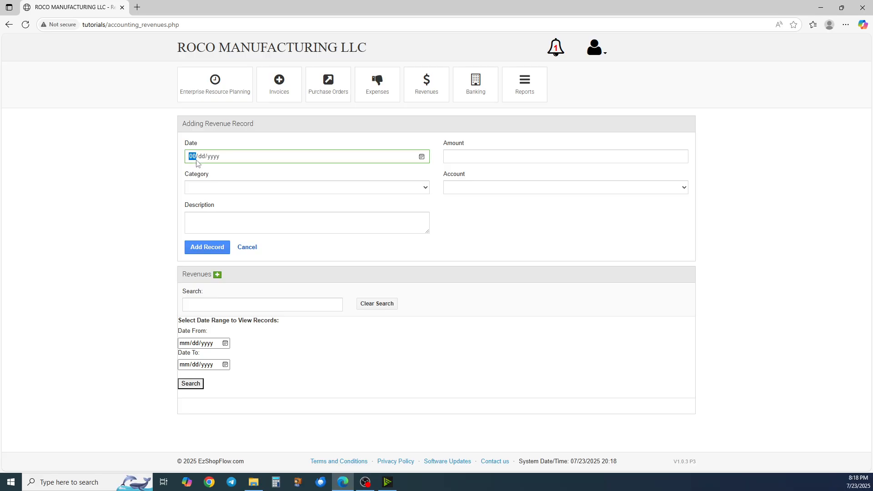
type("5")
left_click(497, 162)
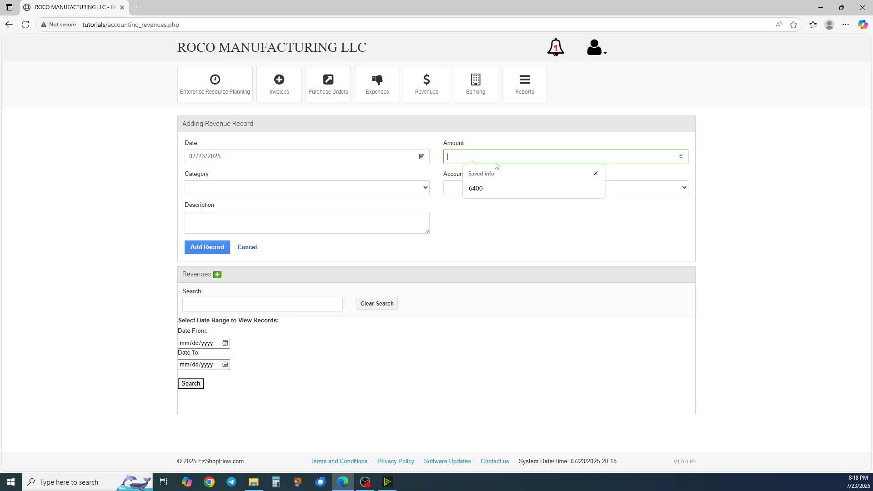
type("50000")
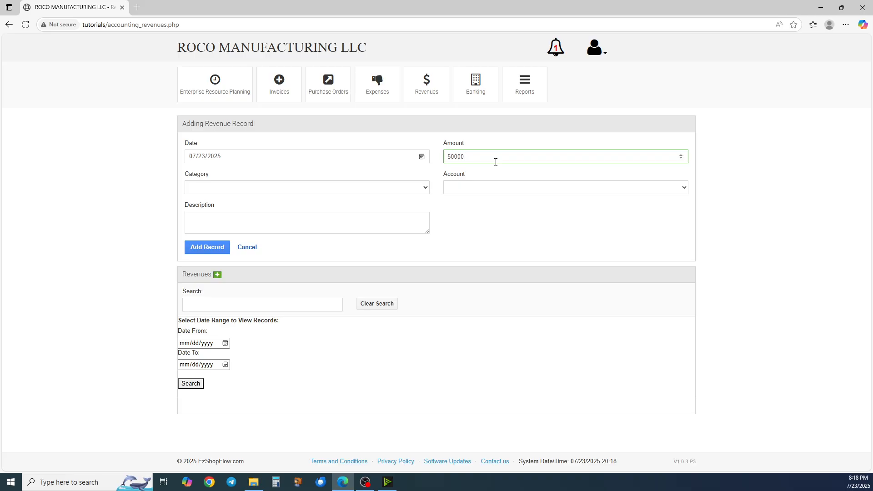
Step: Categorize the revenue as Owner Investment into Checking Account, describe it as "FOR RECORD PURPOSES", and add the record
left_click(416, 187)
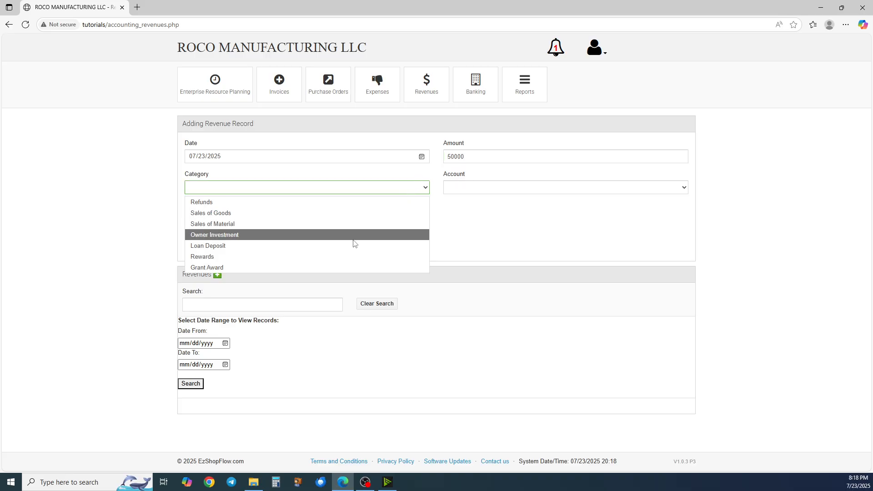
left_click(330, 235)
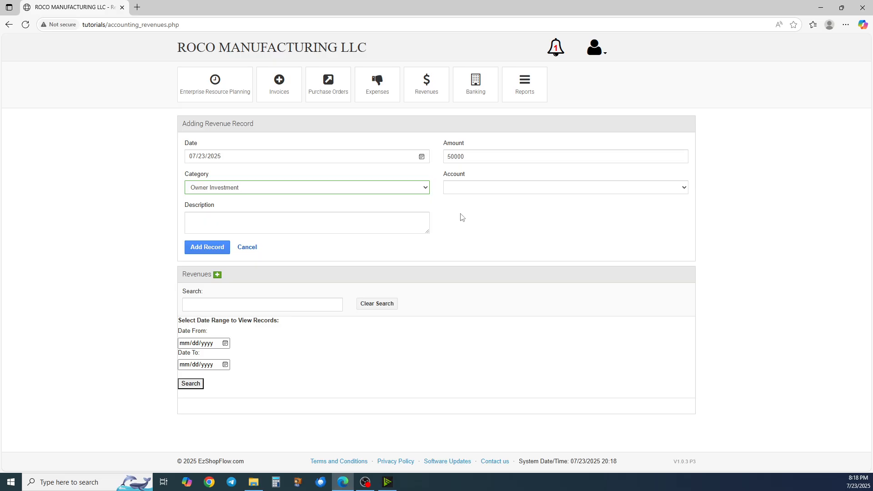
left_click(491, 188)
left_click(495, 201)
left_click(263, 229)
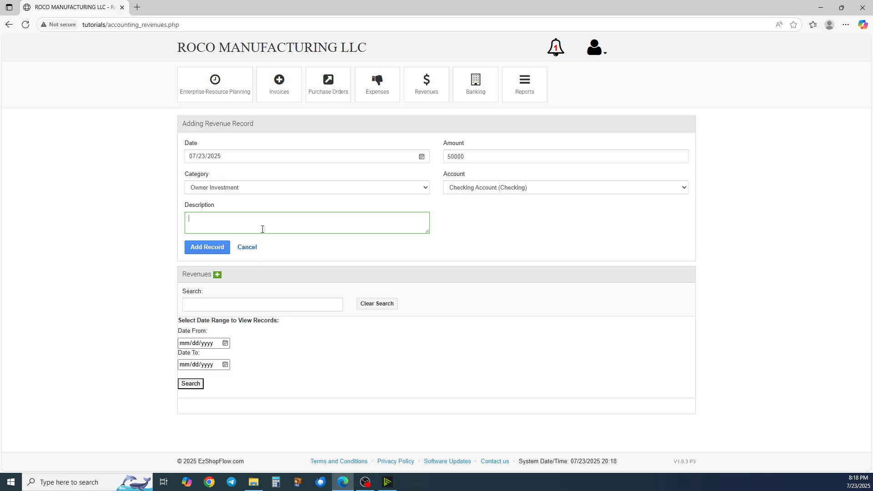
type("FOR RECORD PURPOSES")
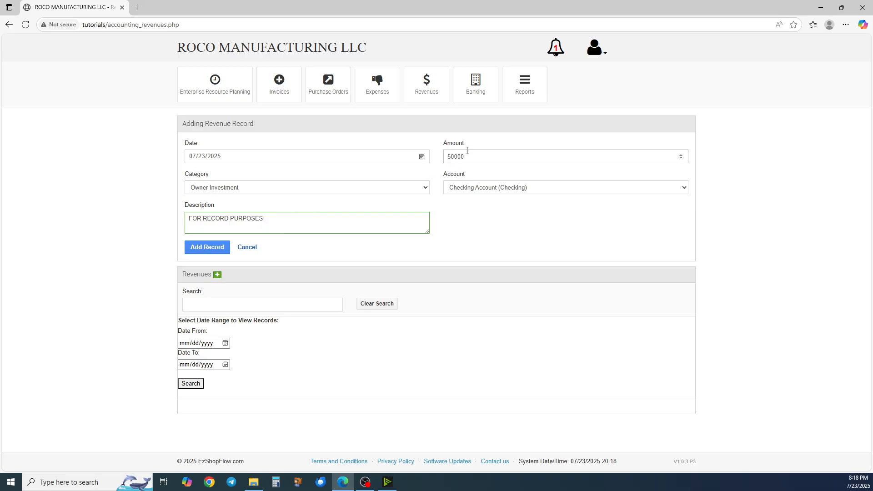
left_click(222, 248)
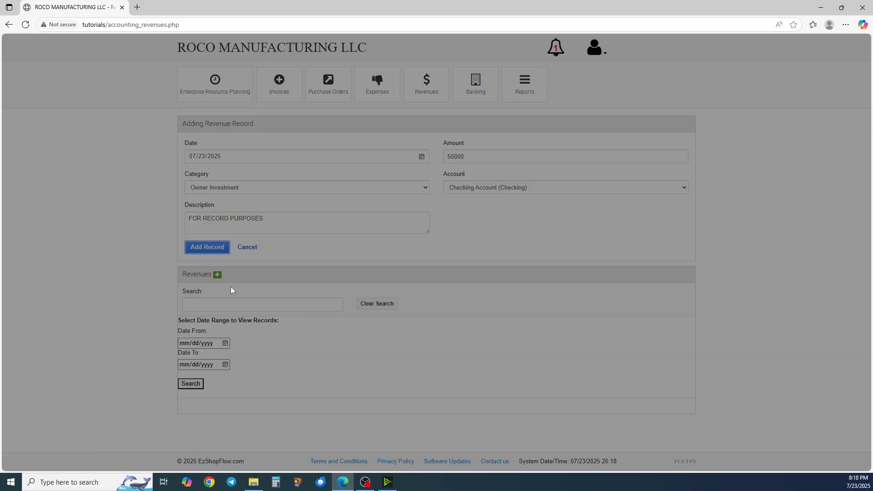
left_click(549, 103)
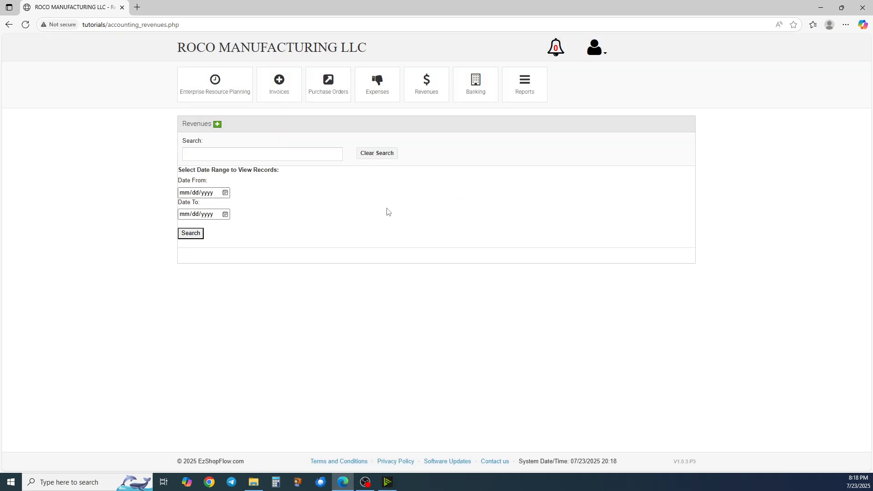
Step: Check the checking account's balance in the bank accounts list
left_click(469, 93)
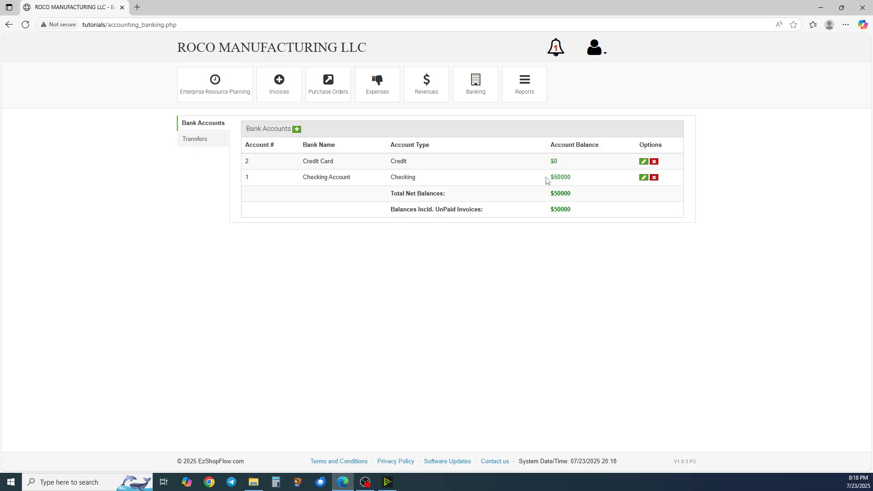
left_click_drag(549, 180, 587, 181)
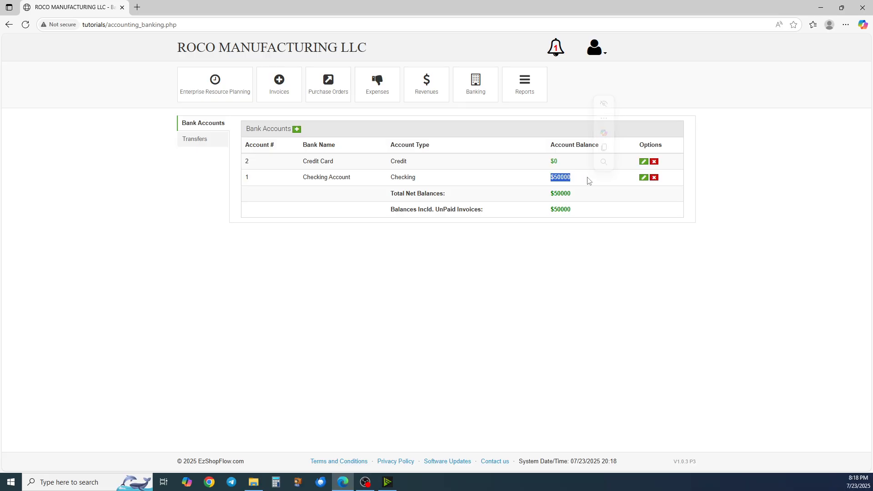
left_click(558, 182)
Step: Start a new expense record dated 07/23/2025 with an amount of 2000
left_click(381, 93)
left_click(217, 125)
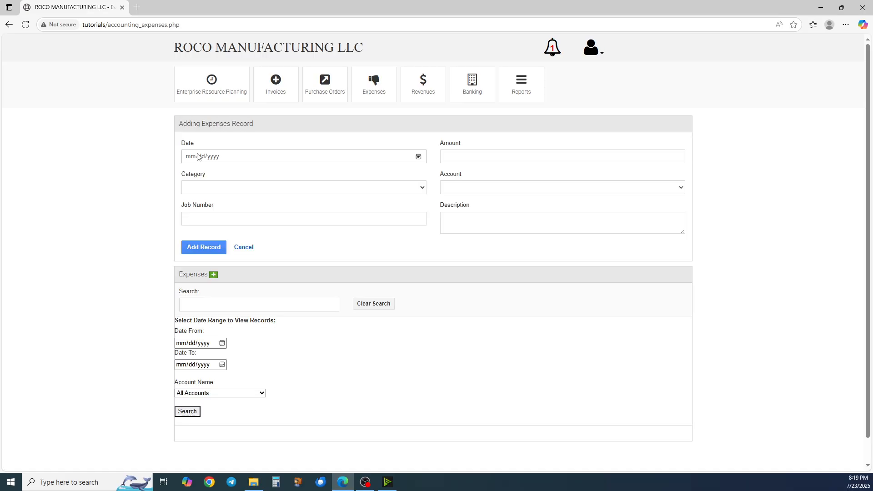
left_click(194, 156)
type("07/23/0020")
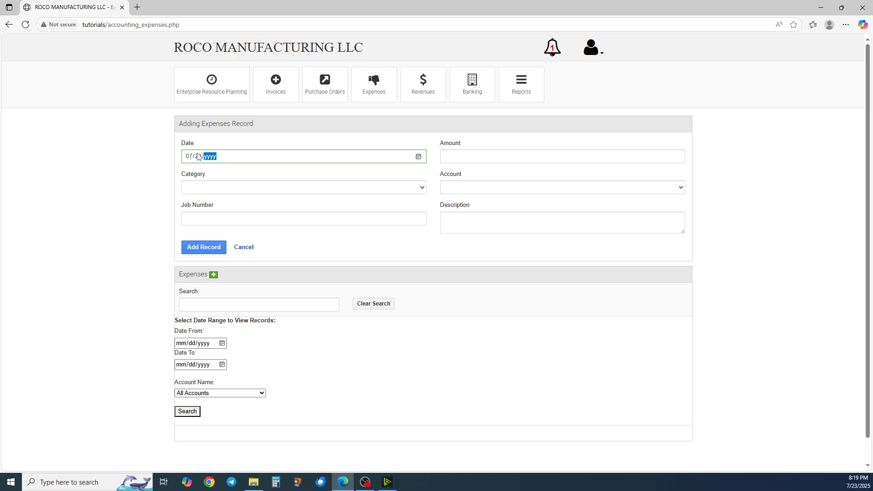
left_click(561, 162)
type("2000")
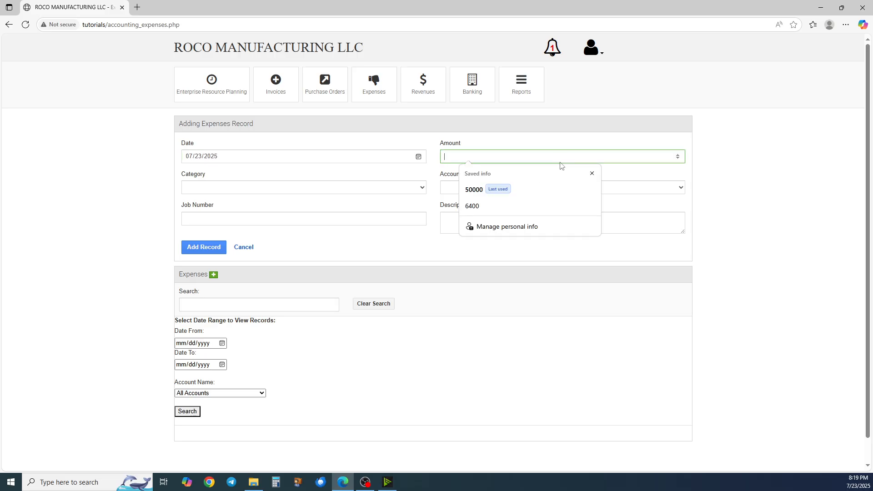
Step: Set the expense's category to Other, its job number to 0, and its account to Credit Card
left_click(399, 188)
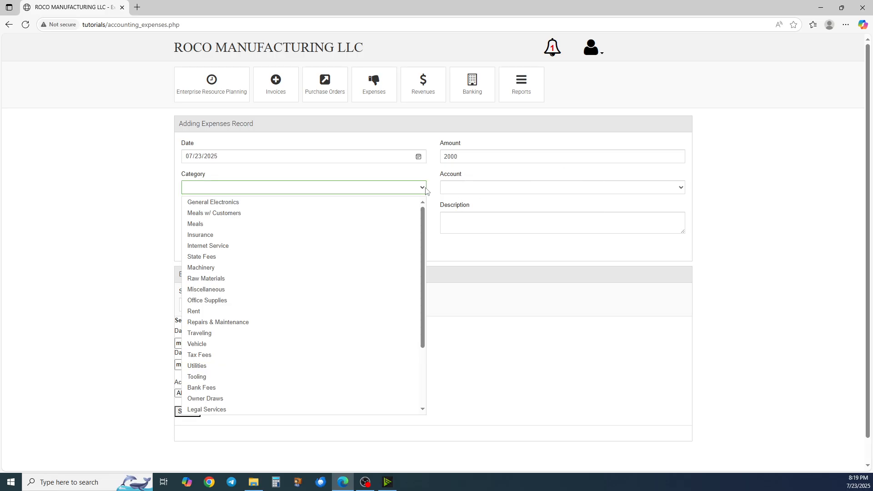
scroll(323, 285, "down", 3)
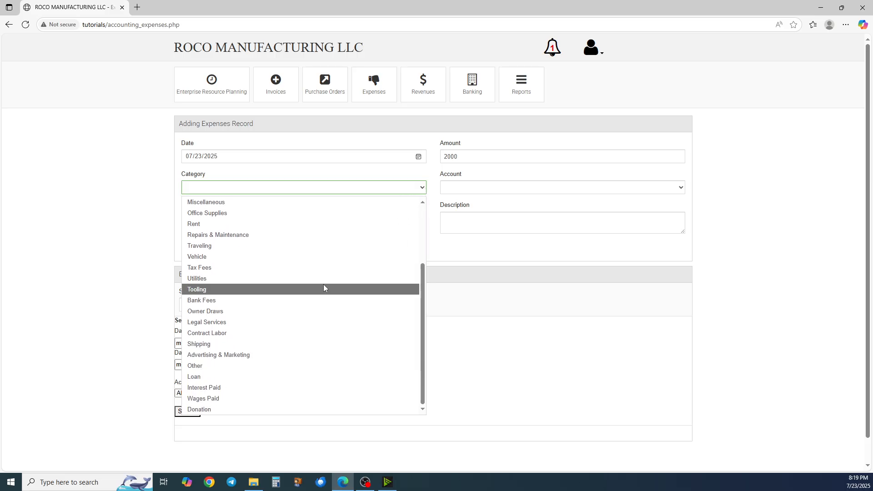
left_click(248, 365)
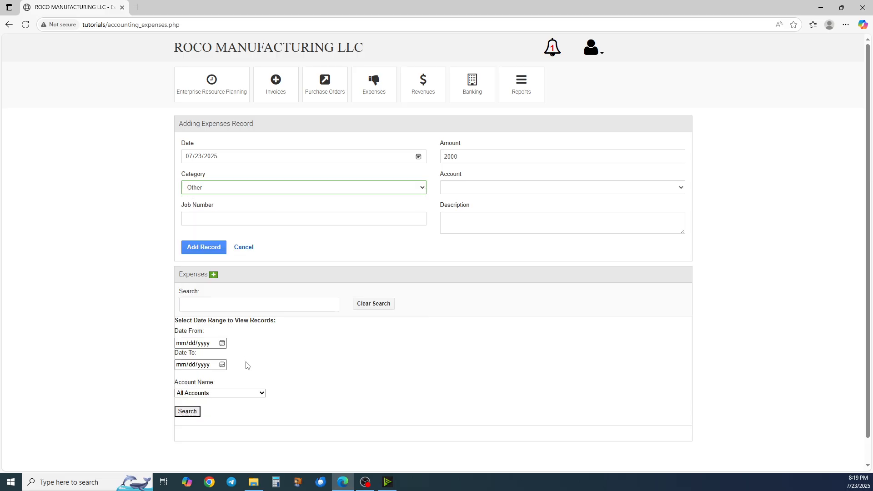
left_click(226, 223)
type("0")
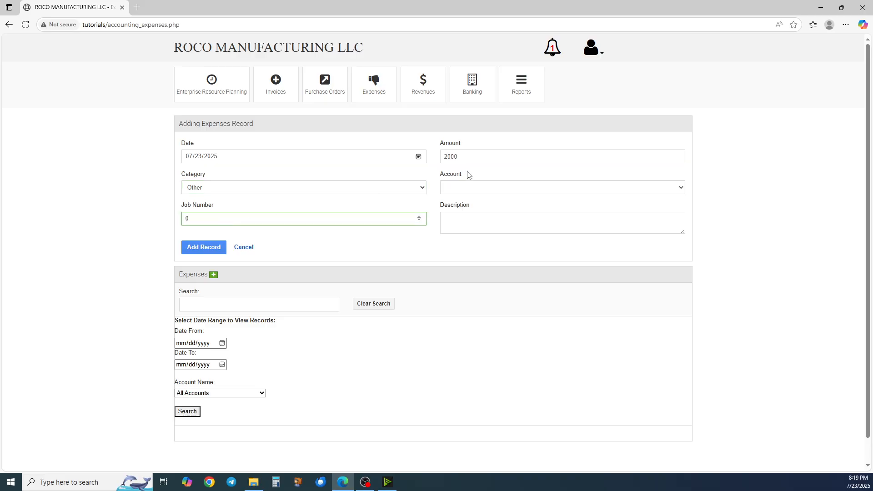
left_click(473, 188)
left_click(479, 213)
Step: Describe the expense as "FOR RECORD ONLY" and add the record
left_click(471, 226)
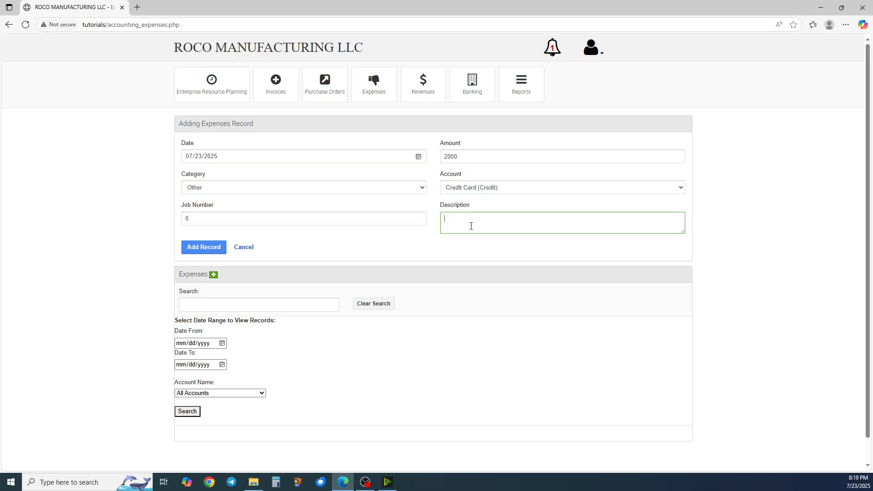
type("FOR")
key("BackSpace")
key("BackSpace")
type("OR RECORD ONLY")
left_click(193, 250)
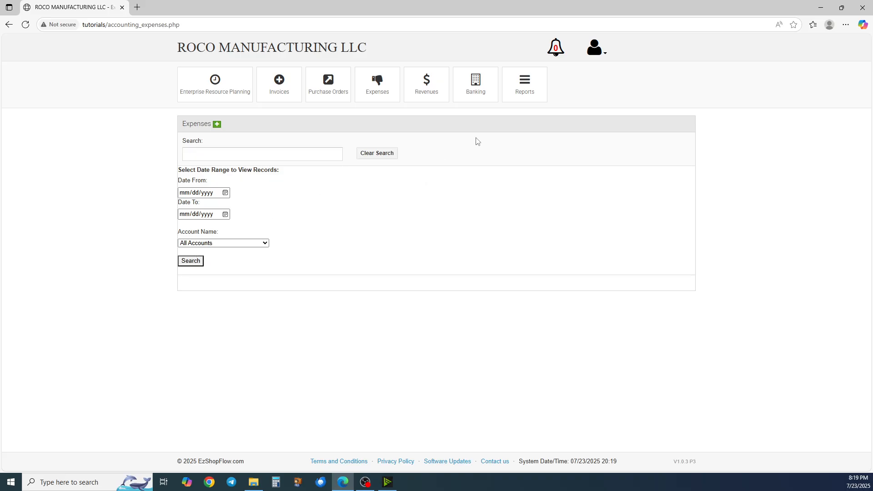
Step: Review the credit card balance and the total net balances in the bank accounts list
left_click(475, 85)
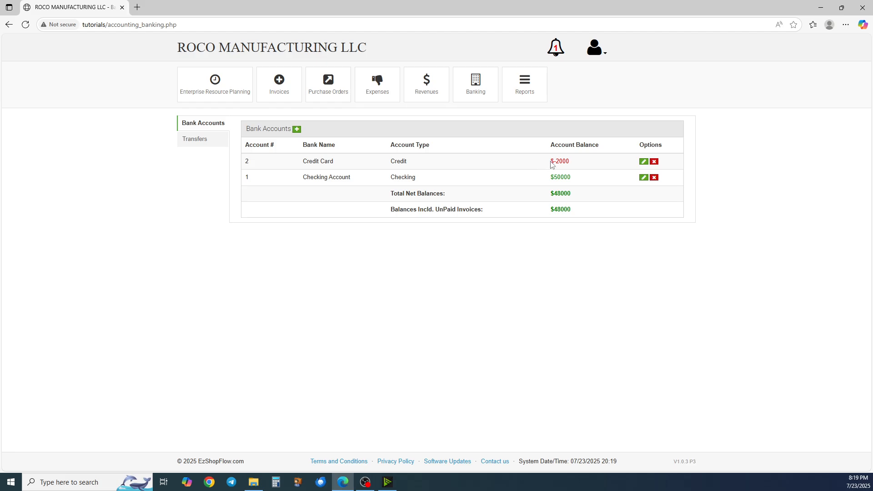
left_click_drag(550, 161, 571, 197)
left_click(543, 184)
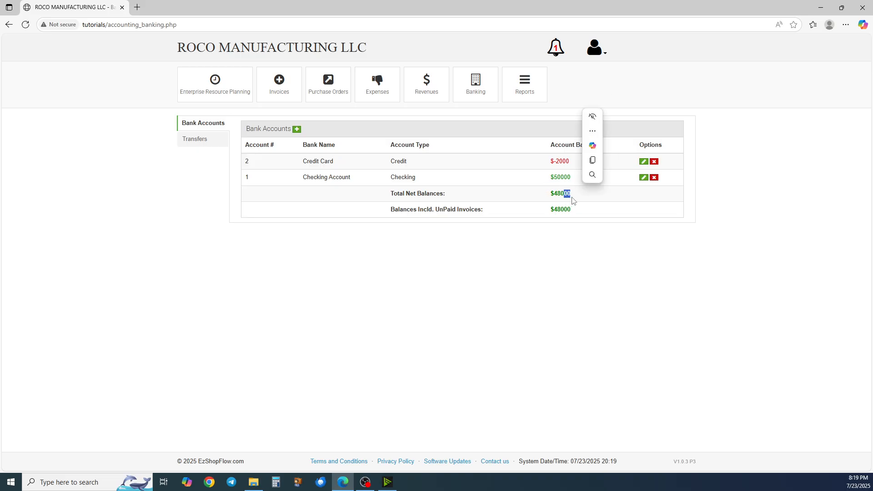
left_click(561, 201)
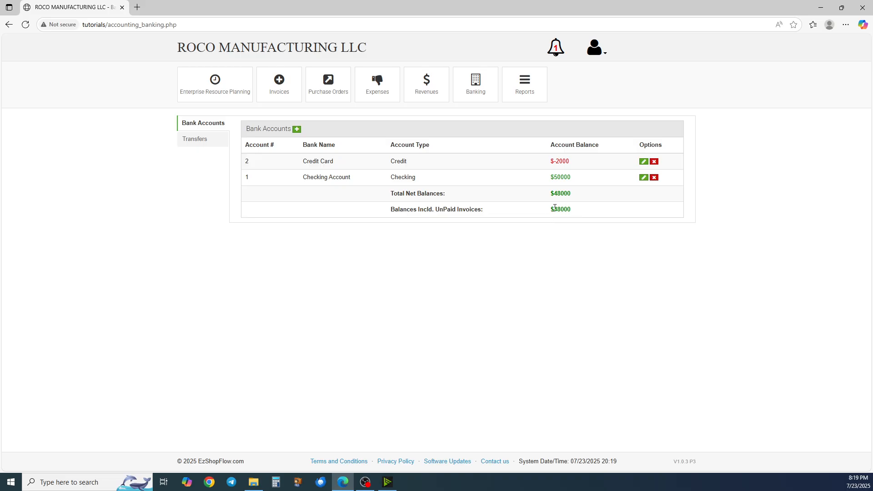
Step: Start a new bank transfer record from the Checking Account to the Credit Card
double_click(558, 212)
left_click(548, 216)
left_click(201, 142)
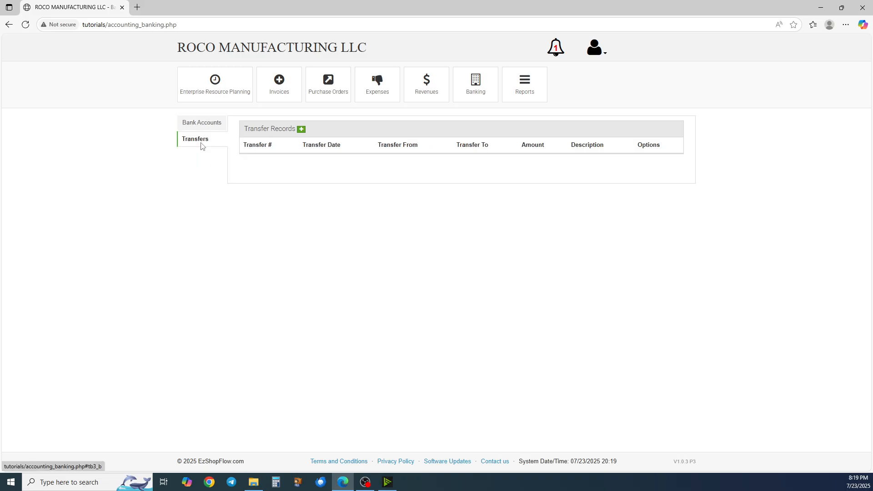
left_click(301, 129)
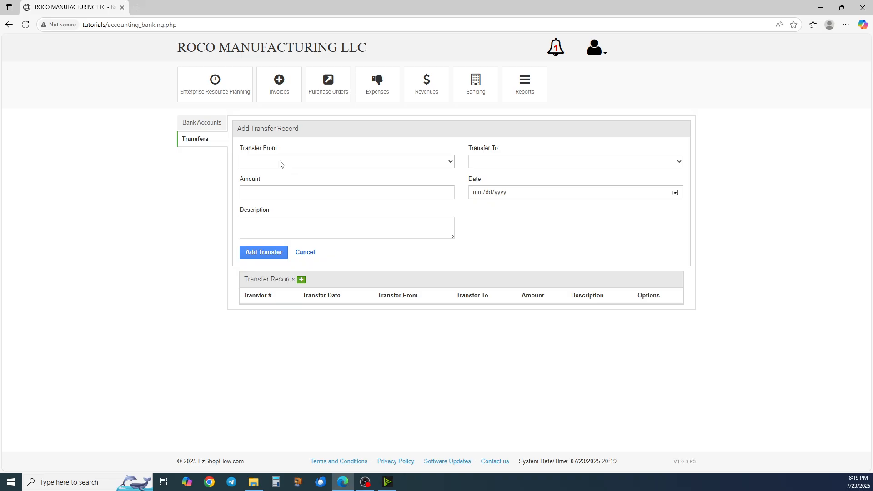
left_click(280, 163)
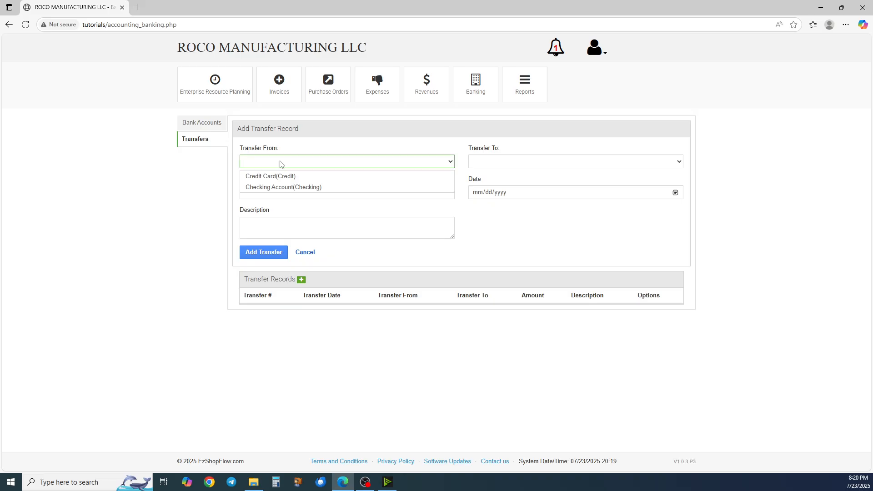
left_click(325, 189)
left_click(499, 164)
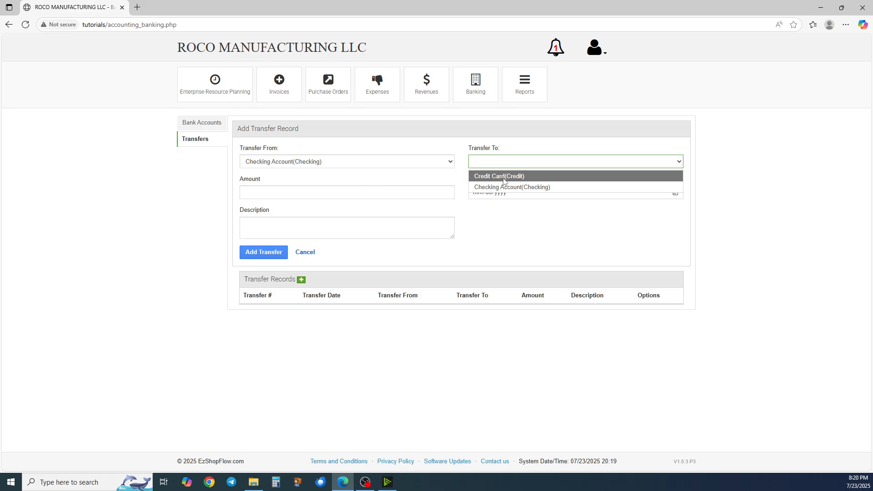
left_click(503, 177)
Step: Set the transfer amount to 1000, the date to 07/23/2023 and the description to "STMT PAYOFF", and add the transfer
left_click(362, 193)
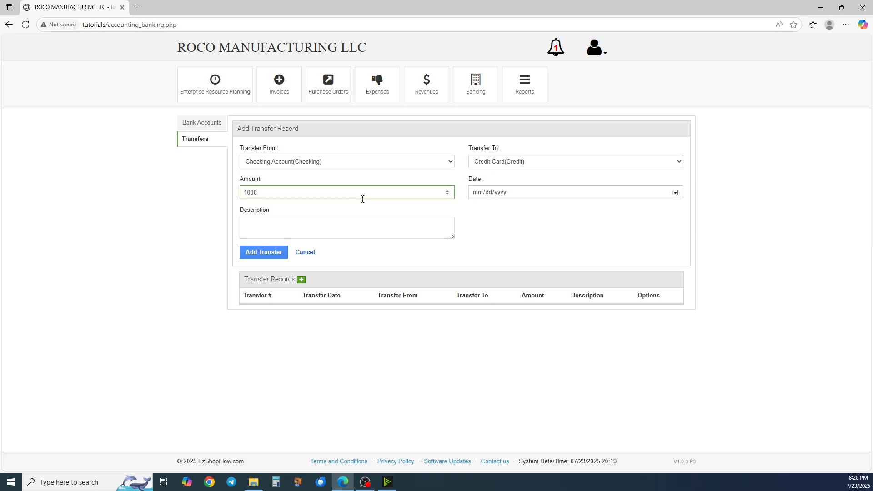
left_click(482, 196)
type("07232023")
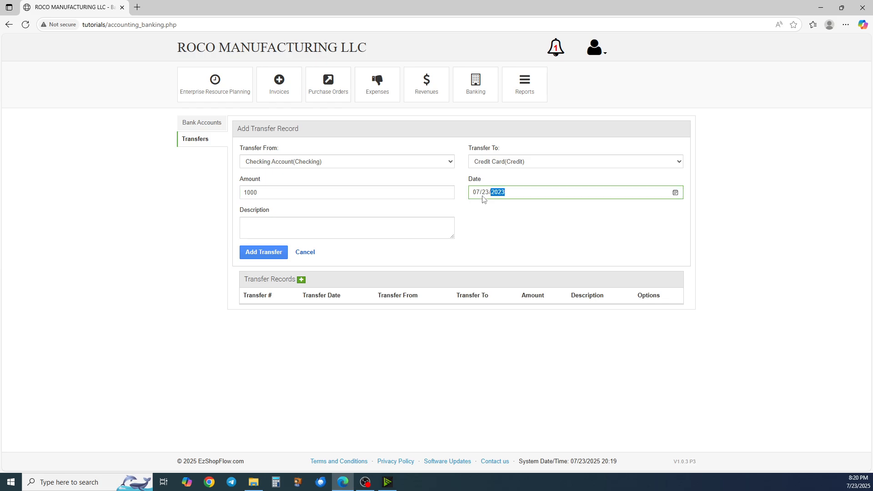
left_click(377, 222)
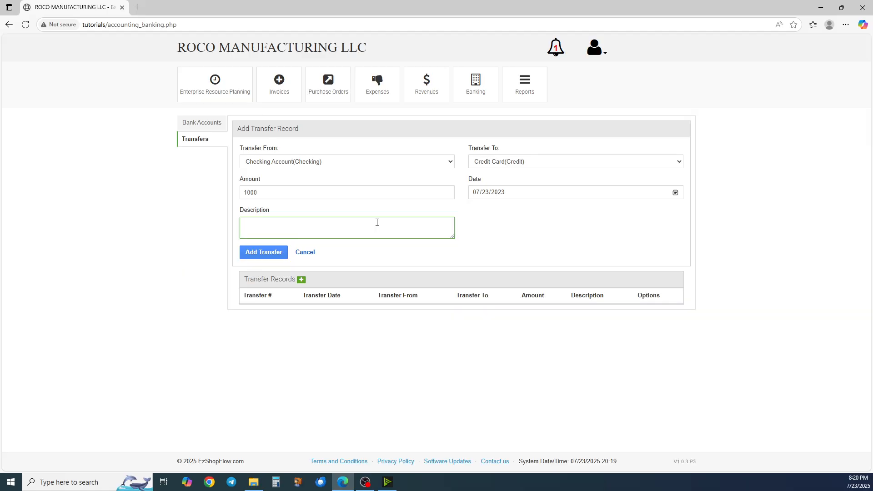
type("STMT PAYOFF")
left_click(267, 258)
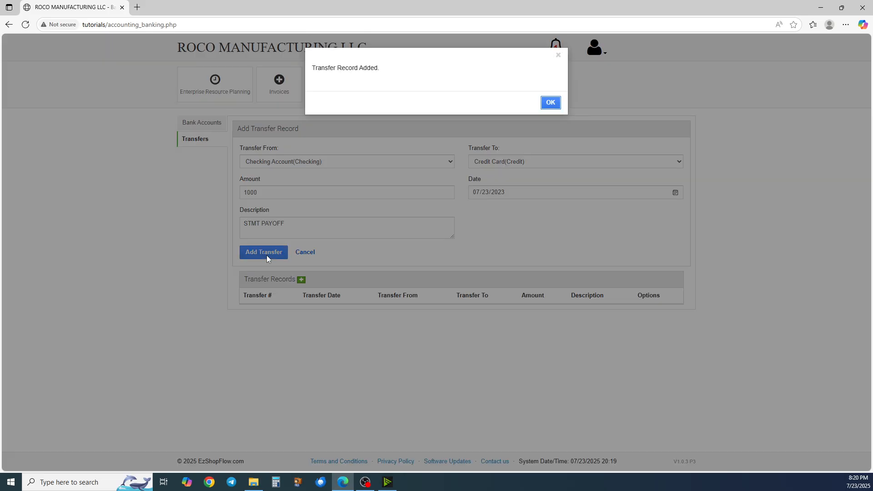
key("Return")
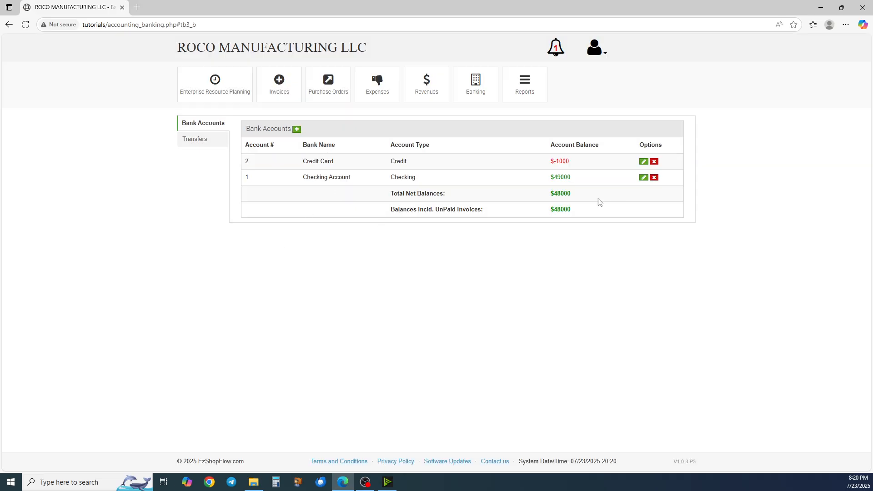
Step: Review the checking and credit card balances in the bank accounts list and check the transfer records
double_click(560, 177)
left_click(555, 171)
left_click_drag(552, 161, 580, 161)
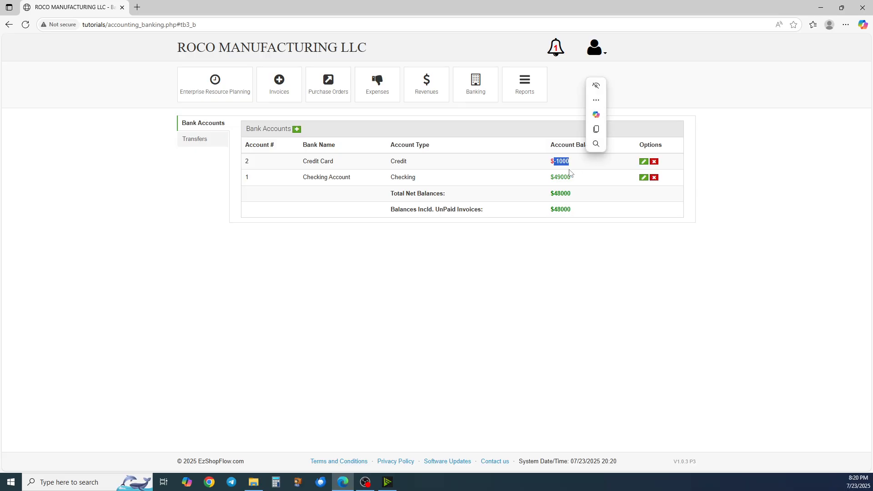
left_click(568, 173)
left_click(185, 141)
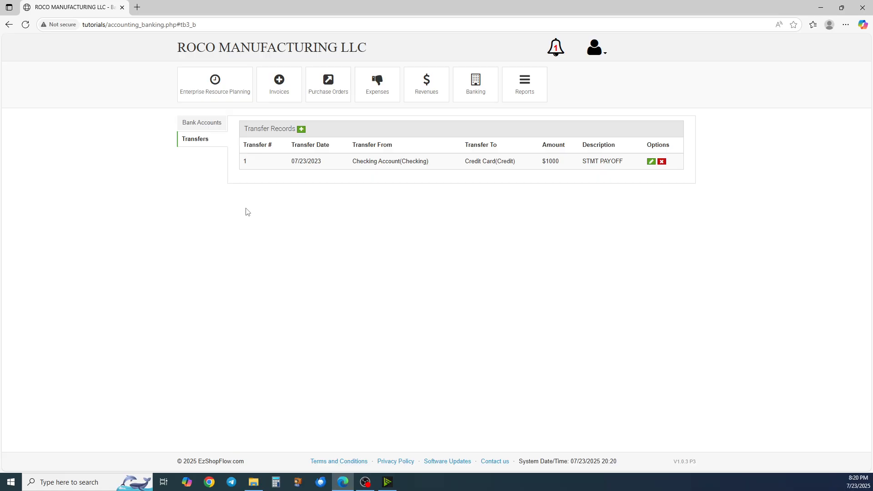
left_click(218, 131)
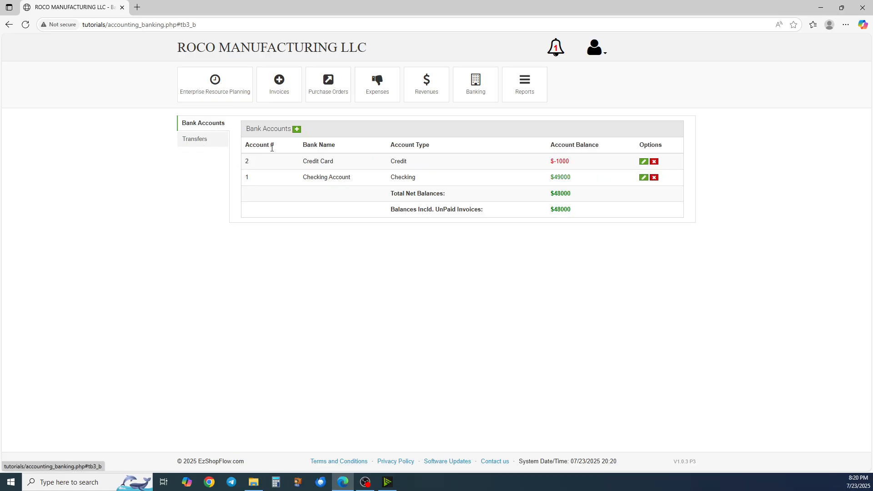
Step: Start a new expense record dated 07/23/2025 with an amount of 2000
left_click(384, 99)
left_click(225, 150)
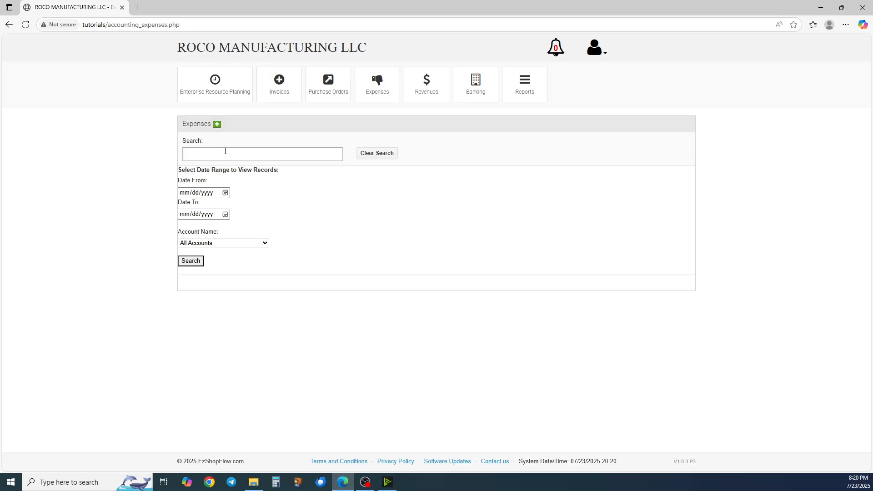
left_click(217, 125)
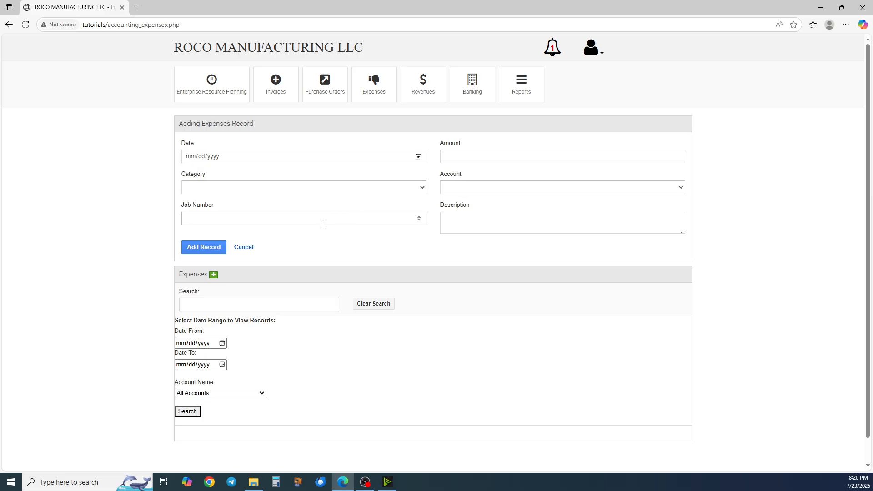
left_click(192, 159)
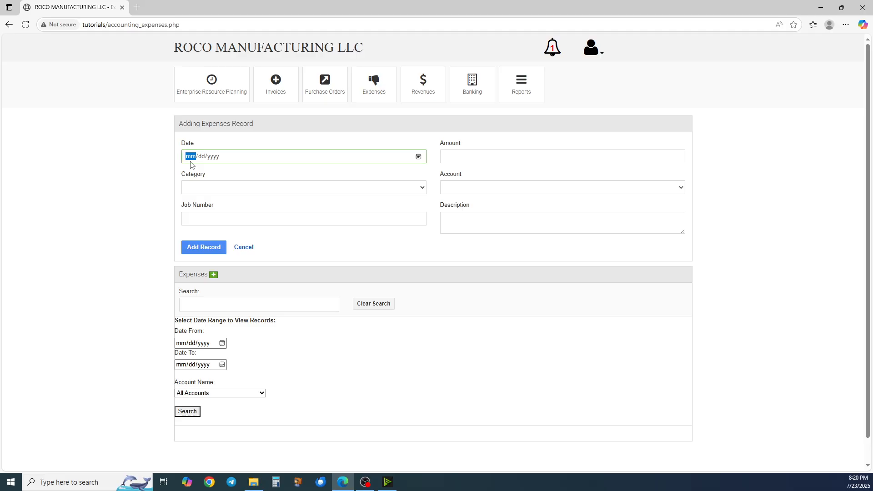
type("07")
type("232023")
type("2025")
left_click(451, 157)
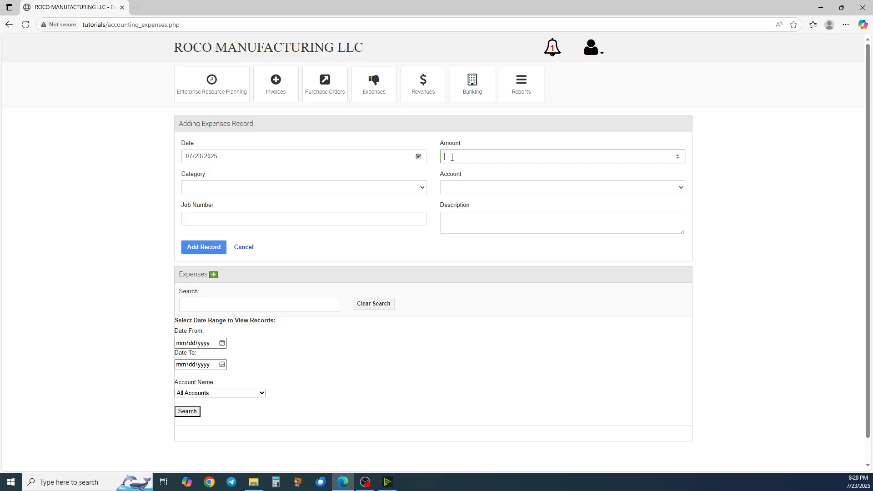
type("2")
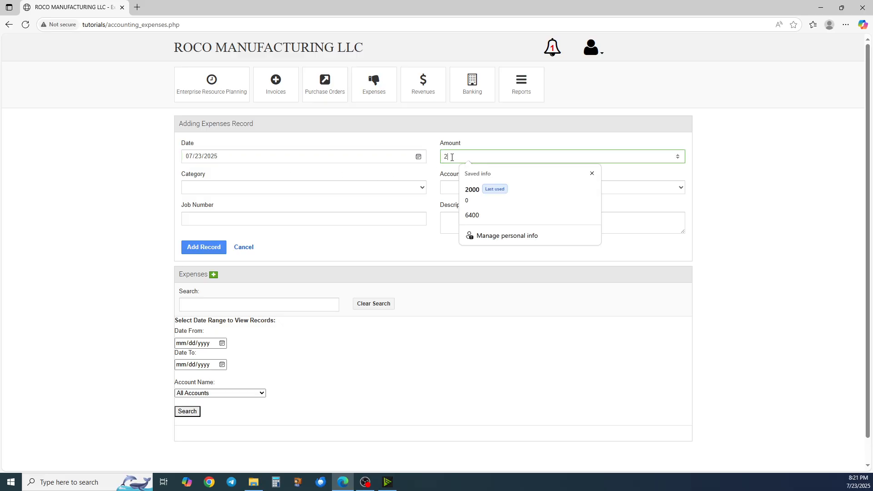
type("000")
Step: Set the expense's category to Raw Materials, its account to Credit Card and its job number to 1506
left_click(413, 191)
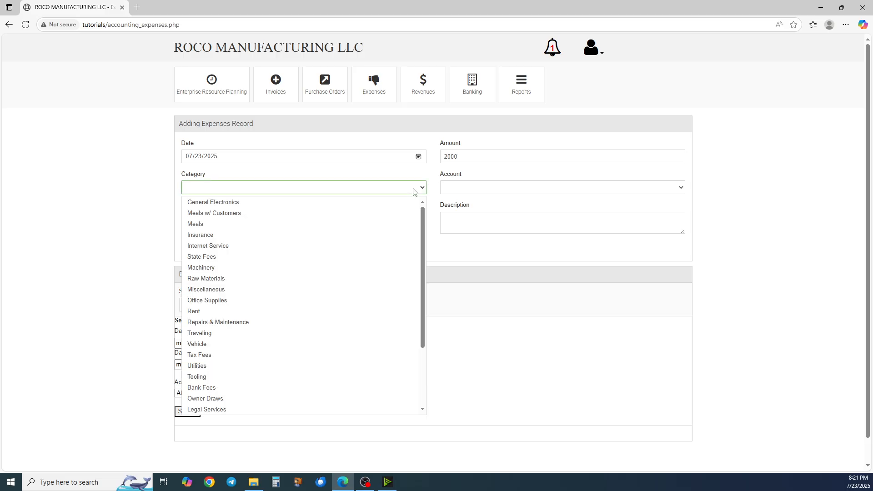
left_click(206, 278)
left_click(485, 189)
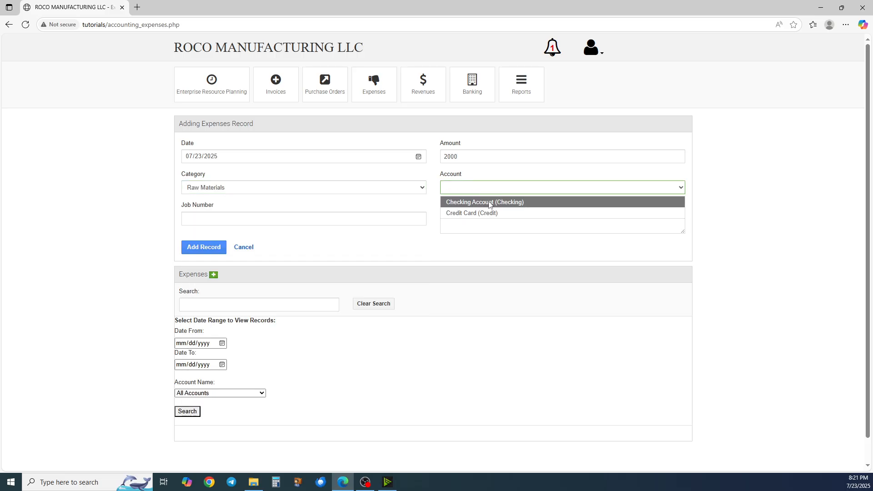
left_click(478, 213)
left_click(320, 225)
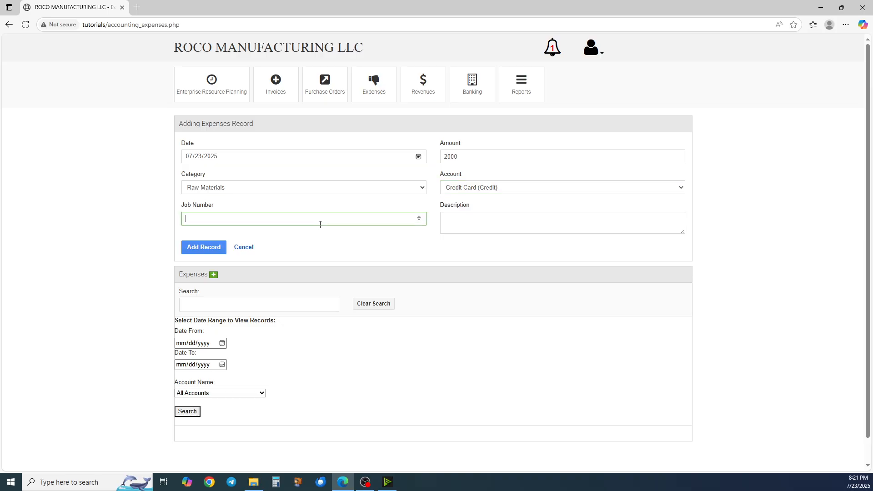
type("1506")
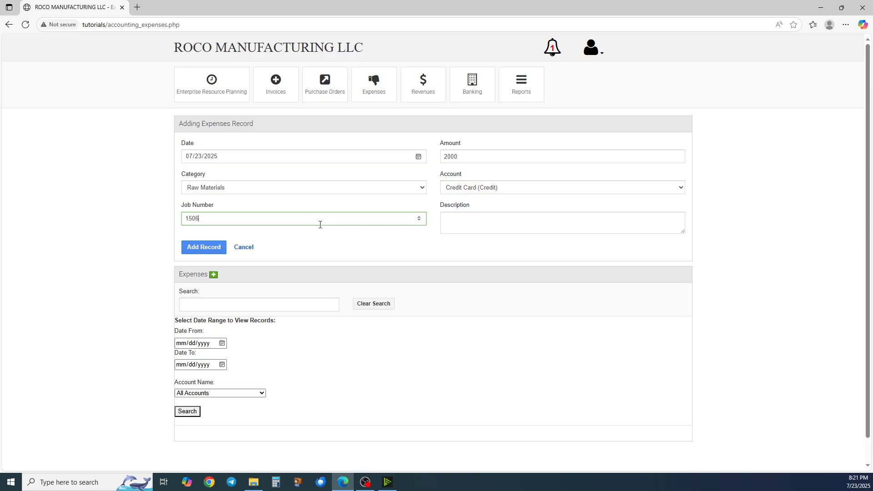
Step: Describe the raw materials expense as "1/2 BAR STOCK" and add the record
left_click(491, 230)
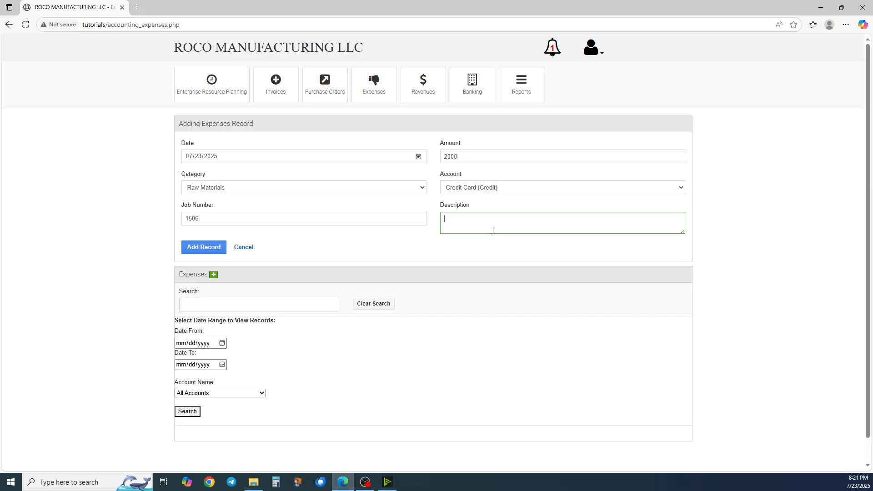
type("1/2 BAR STOCK")
left_click(208, 252)
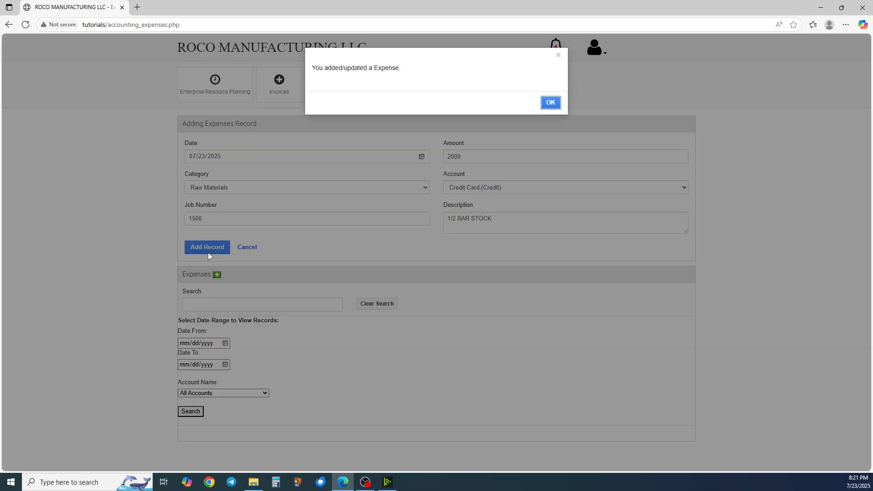
key("Return")
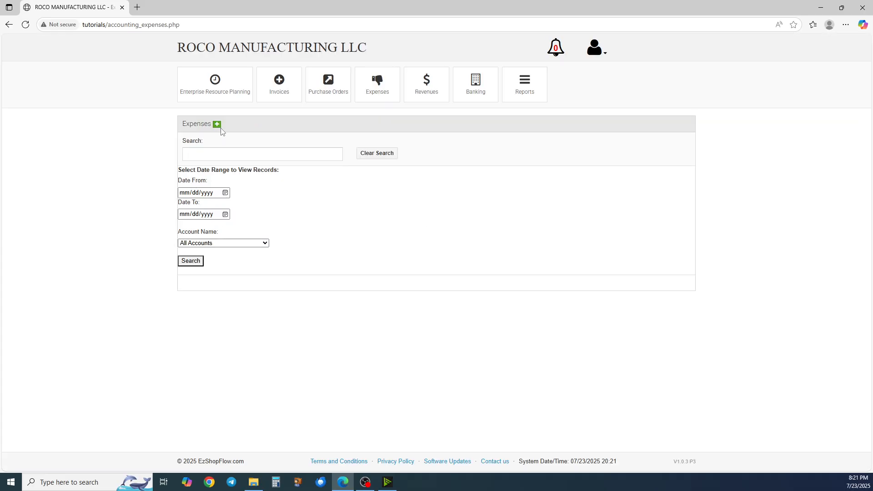
Step: Start another expense record dated 07/23/2025 with an amount of 25
left_click(217, 125)
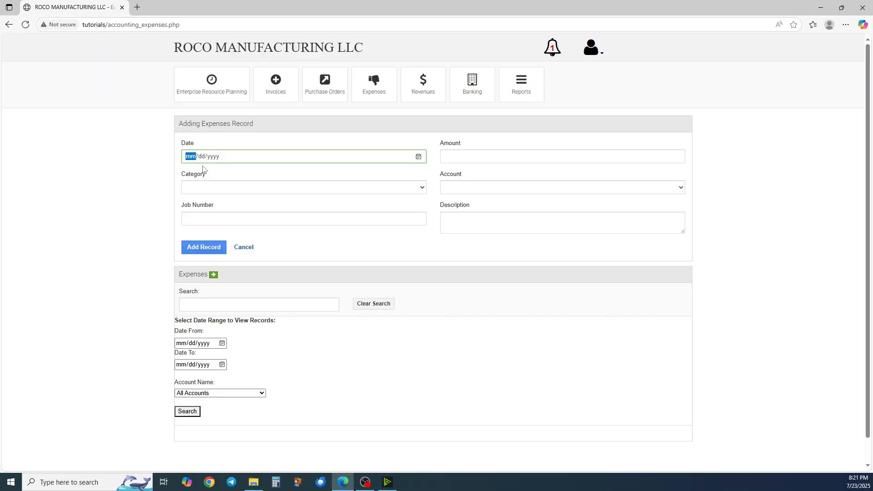
type("07232025")
left_click(490, 154)
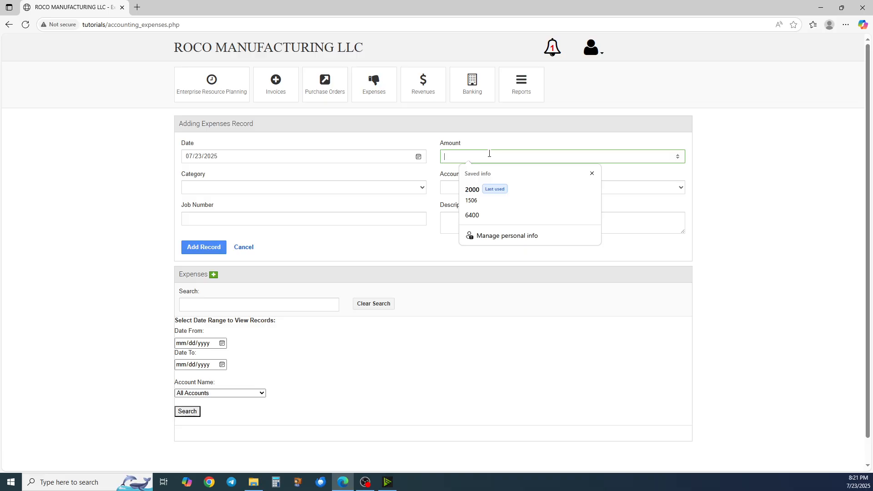
type("25")
Step: Set the expense's category to Tooling, its account to Credit Card and its job number to 1506
left_click(376, 188)
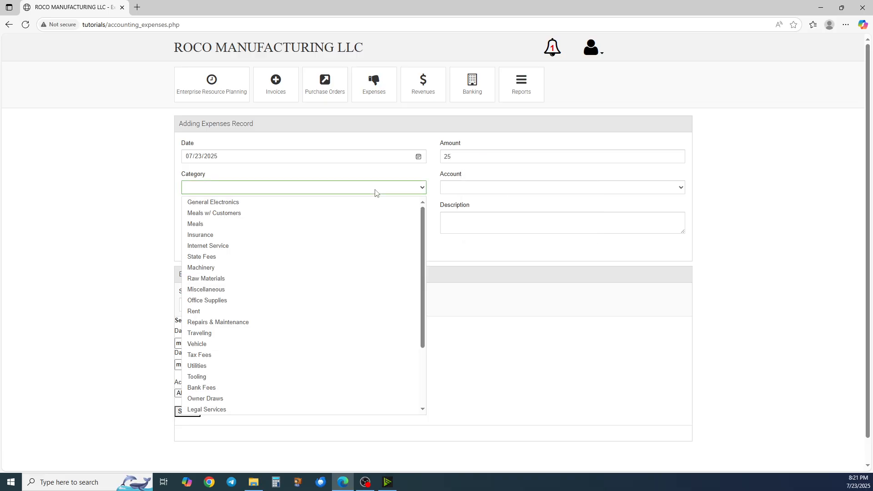
left_click(286, 376)
left_click(511, 187)
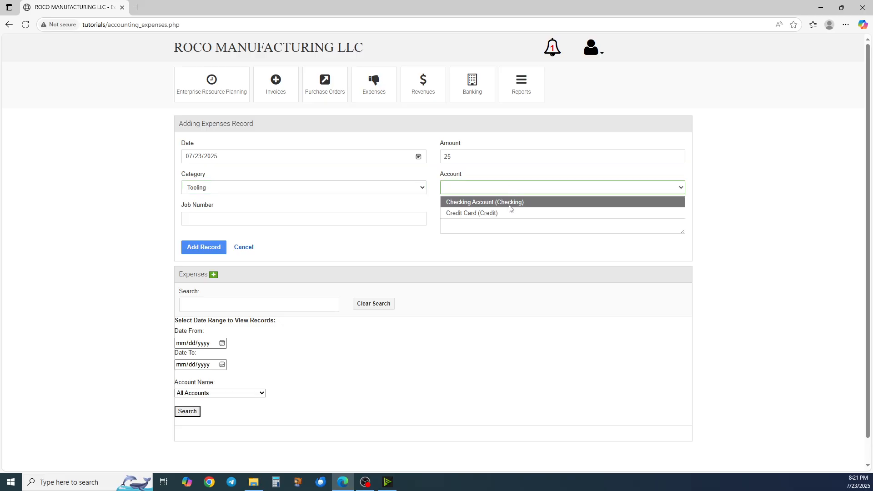
left_click(504, 213)
left_click(290, 220)
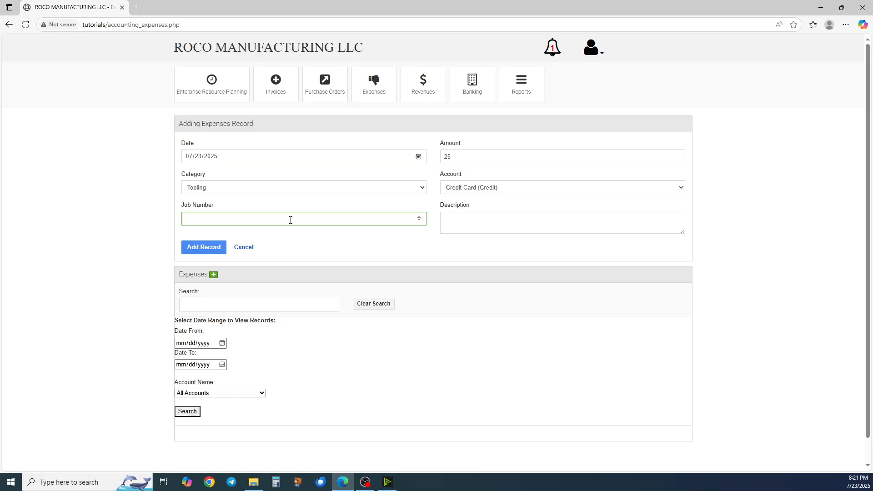
type("1506")
Step: Describe the tooling expense as "1/2 ENDMILL" and add the record
left_click(461, 222)
type("1/2 ")
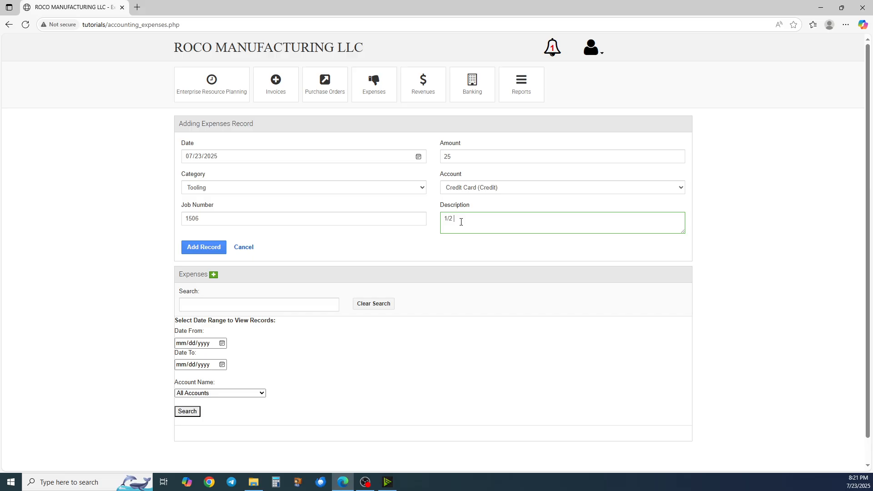
type("ENDMILL")
left_click(213, 249)
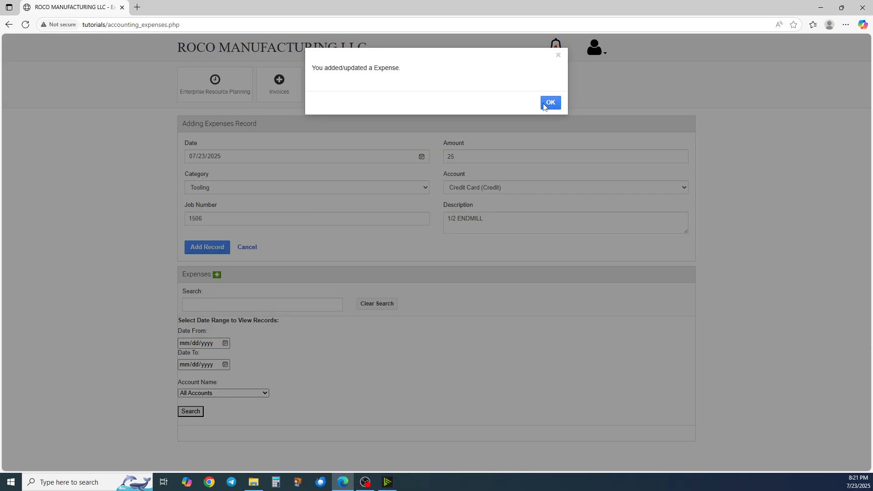
left_click(546, 105)
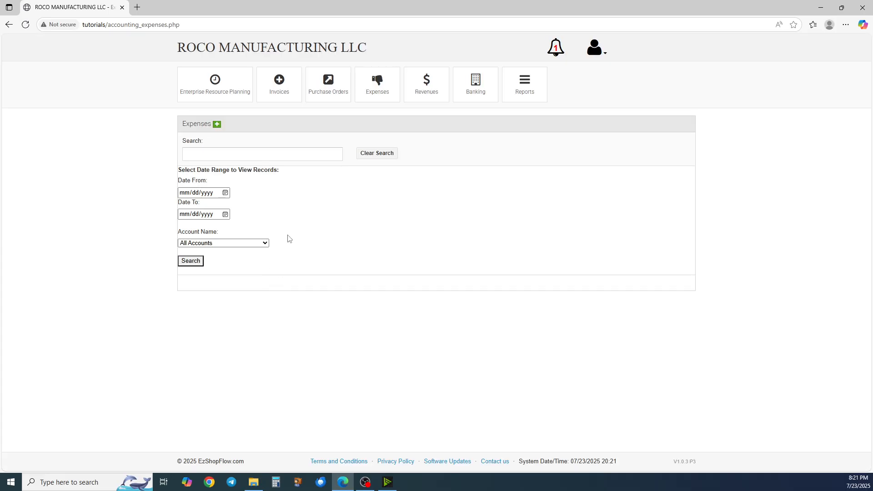
Step: Open job 1506 from Jobs Control in the Enterprise Resource Planning module to view its profit and loss report
left_click(232, 101)
left_click(313, 94)
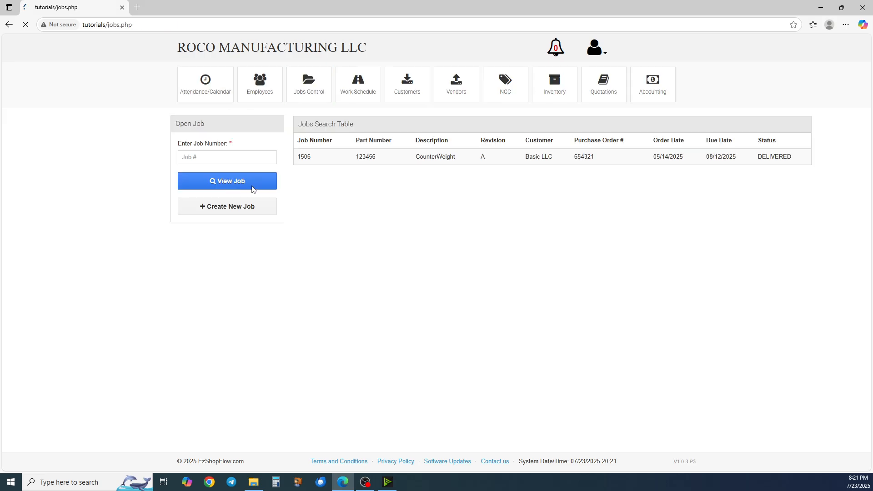
left_click(228, 156)
type("1506")
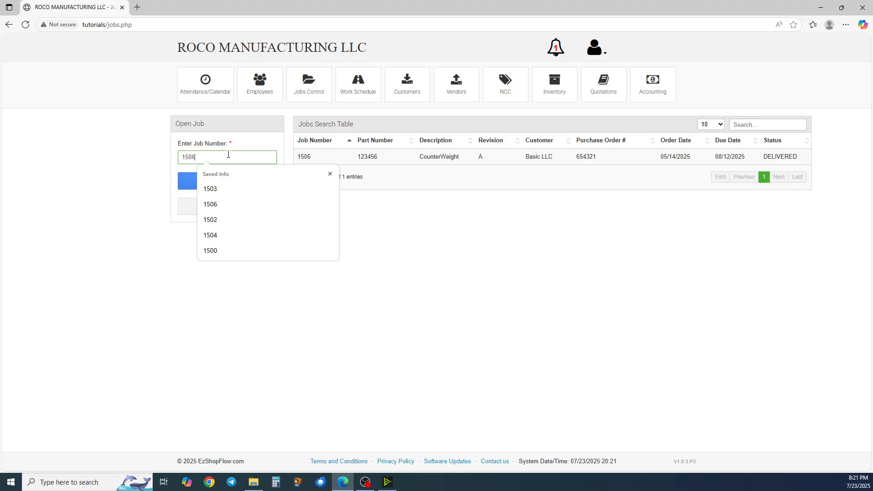
key("Return")
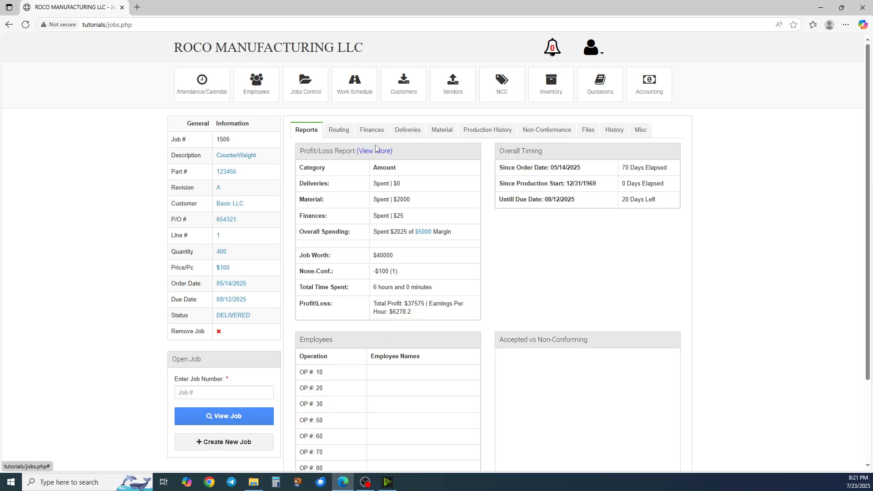
Step: Open job 1506's finances and examine the date, description, amount and category of the 1/2 ENDMILL entry
left_click(379, 134)
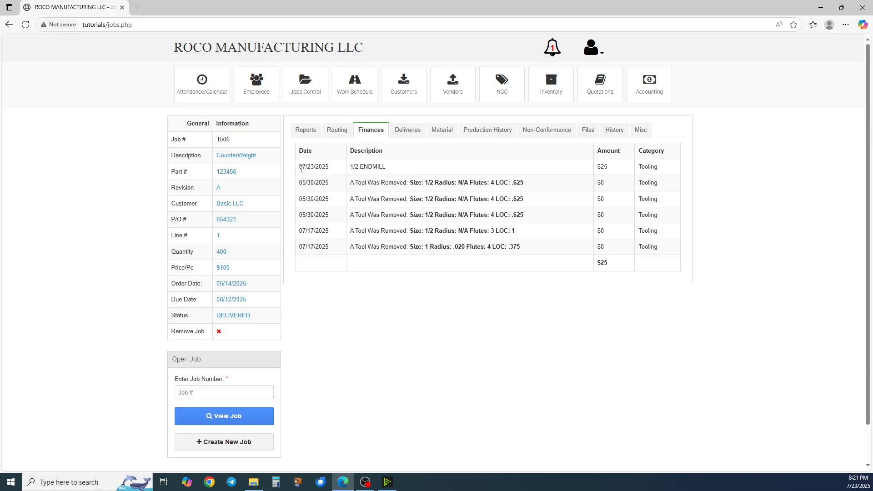
left_click_drag(299, 170, 338, 169)
left_click(436, 176)
double_click(603, 169)
left_click(604, 177)
left_click_drag(666, 169, 300, 171)
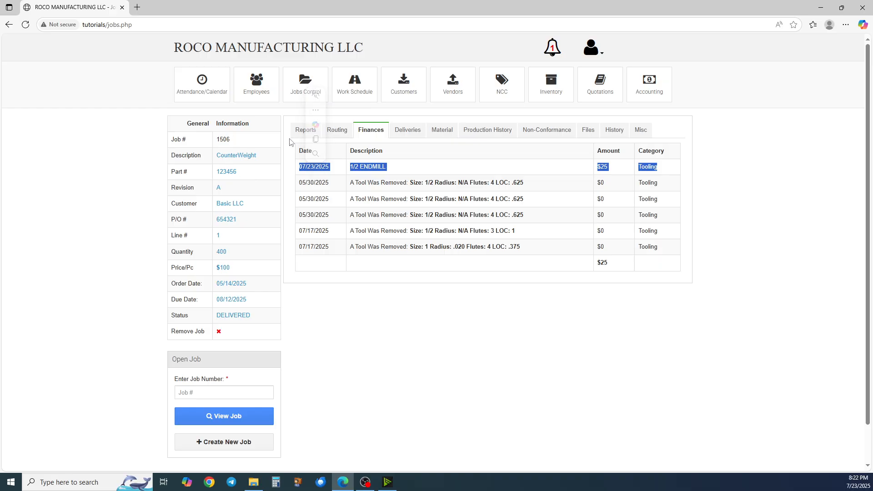
left_click(392, 153)
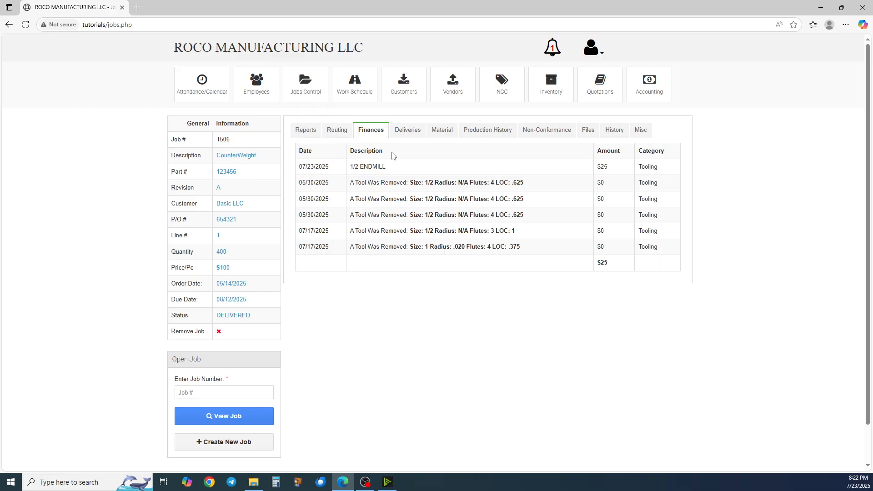
Step: Open the job's material records and examine the 1/2 BAR STOCK entry
left_click(438, 136)
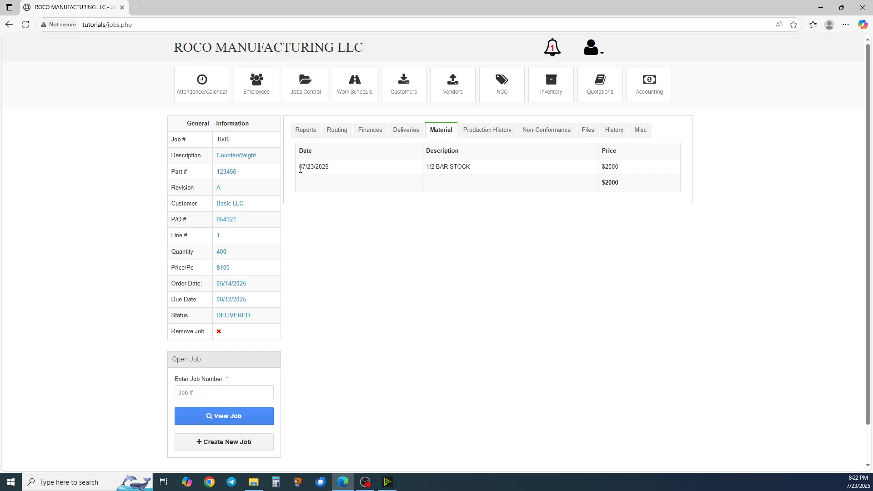
left_click_drag(300, 169, 482, 175)
left_click(482, 175)
Step: Return to the job's reports, expand the profit and loss report to examine its details, and collapse it again
left_click(307, 135)
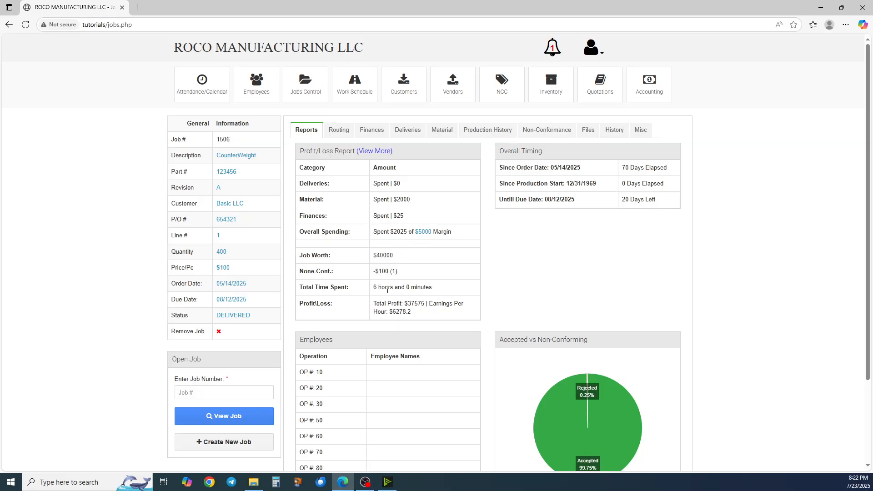
left_click(373, 155)
scroll(400, 207, "down", 1)
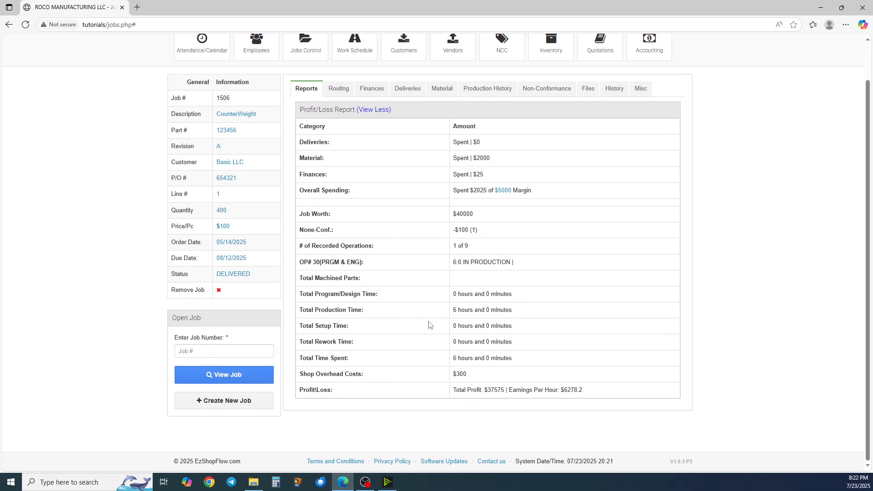
scroll(397, 274, "up", 1)
scroll(397, 275, "down", 1)
scroll(397, 274, "up", 1)
left_click(372, 151)
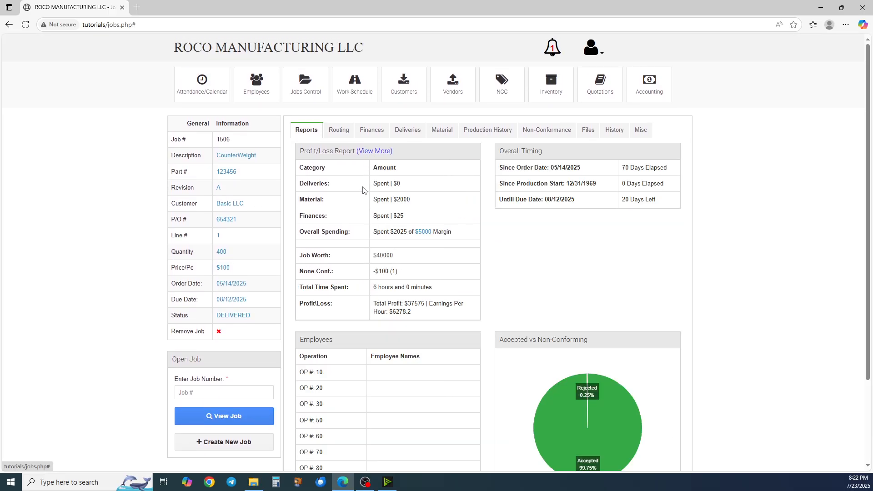
Step: In the accounting module, start a new revenue record dated 07/23/2025 with an amount of 2000
left_click(642, 91)
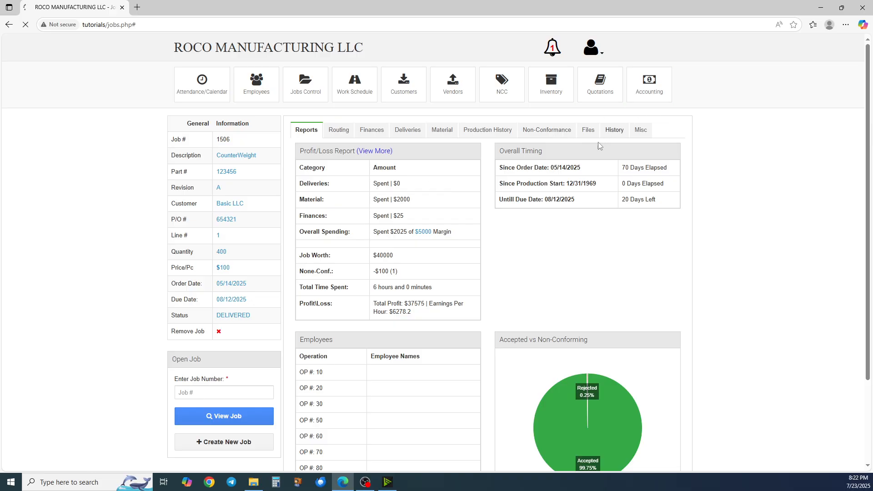
left_click(415, 93)
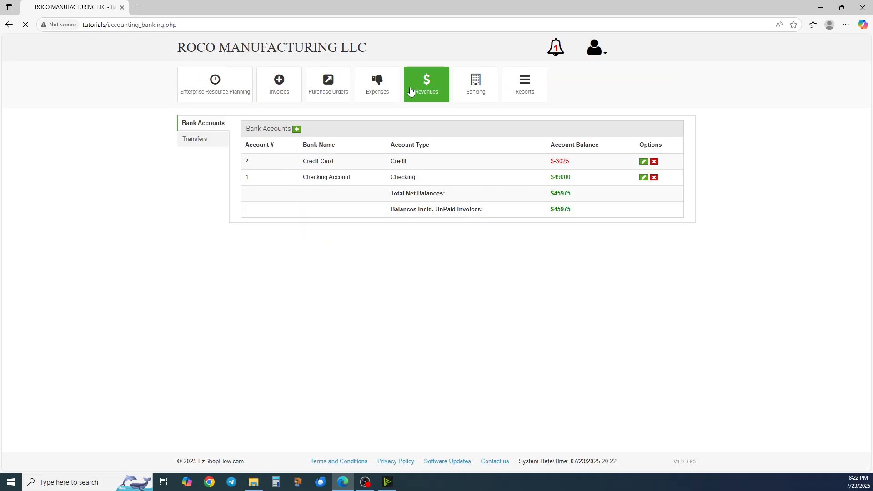
left_click(217, 124)
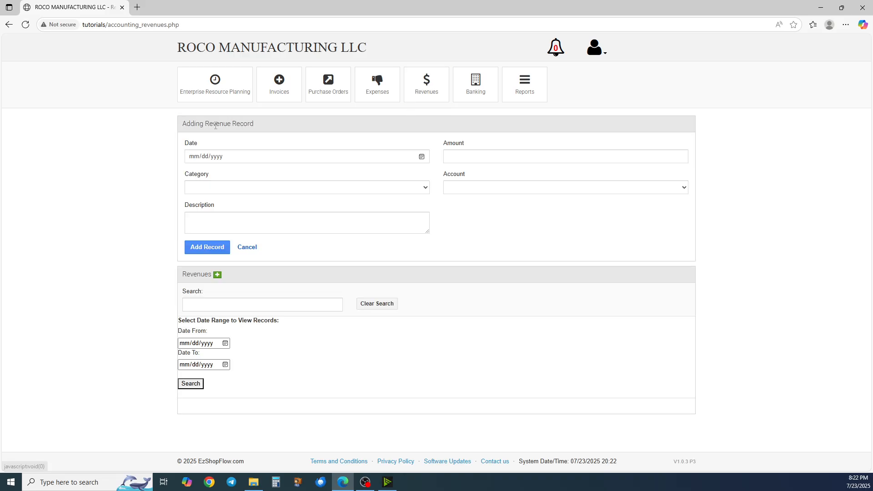
left_click(195, 158)
type("072320")
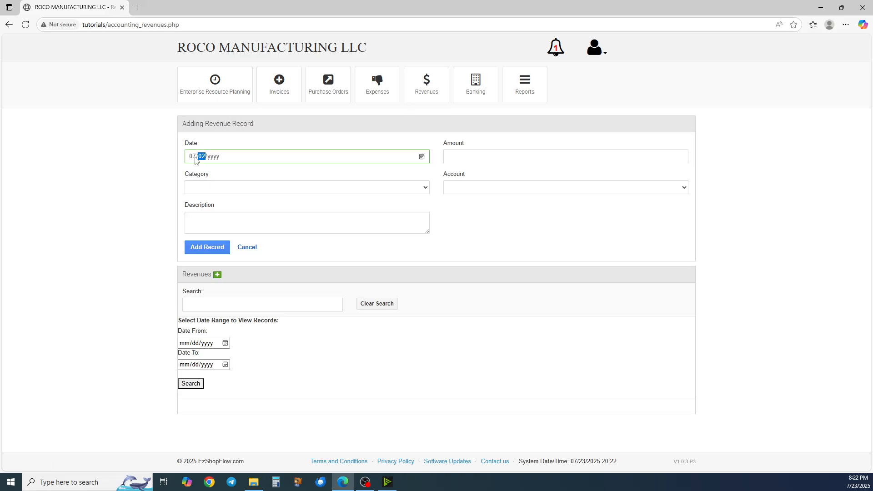
left_click(496, 160)
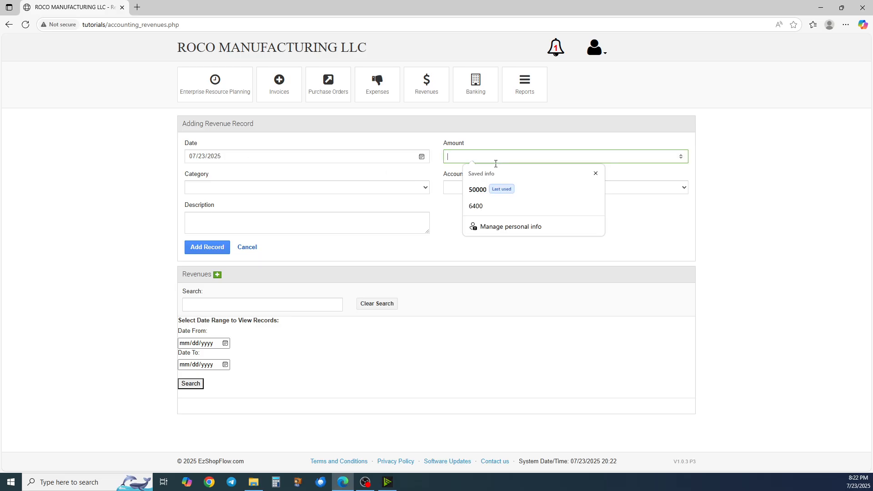
type("2000")
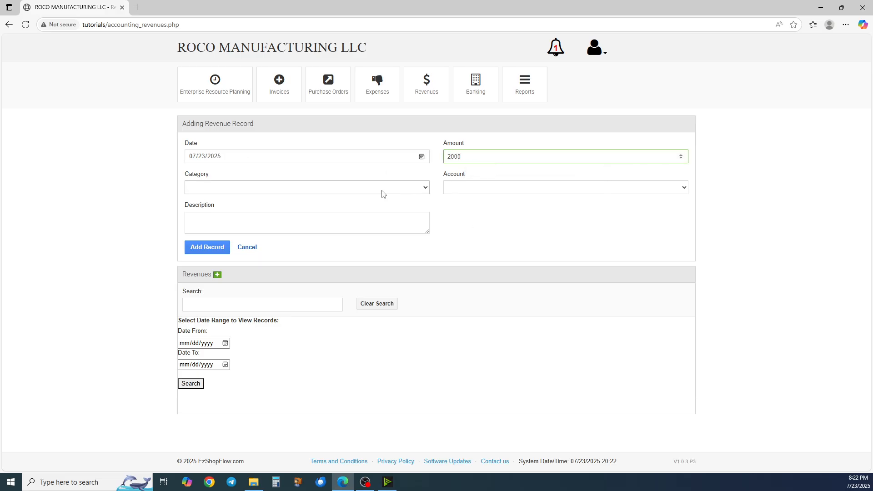
Step: Set the revenue record's category to Sales of Goods and its account to Checking Account (Checking)
left_click(381, 190)
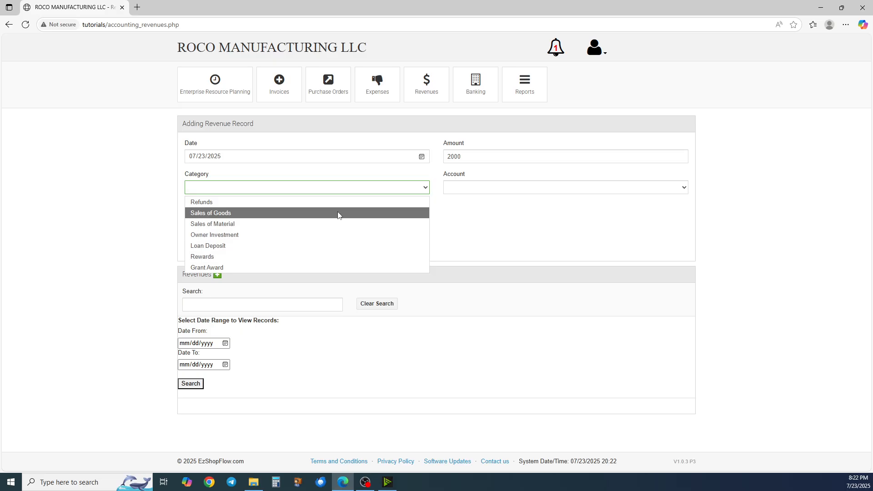
left_click(353, 212)
left_click(497, 186)
left_click(500, 200)
Step: Describe the revenue as "INV 123" and add the record
left_click(380, 229)
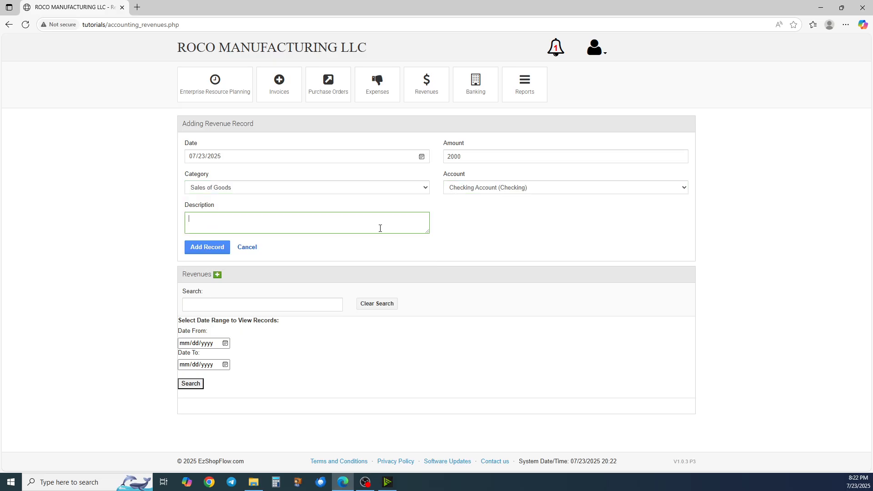
type("INV 123")
left_click(197, 250)
key("Return")
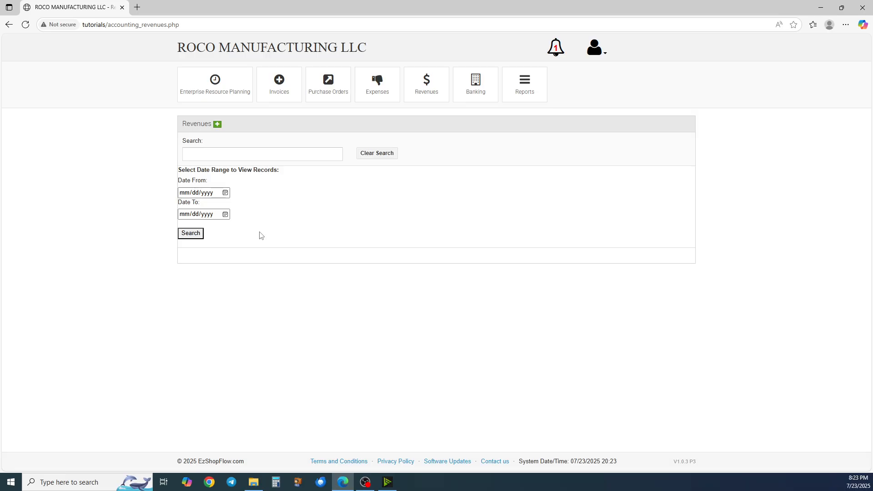
Step: Start a new invoice for customer Fiction Inc with internal job number 1506
left_click(290, 98)
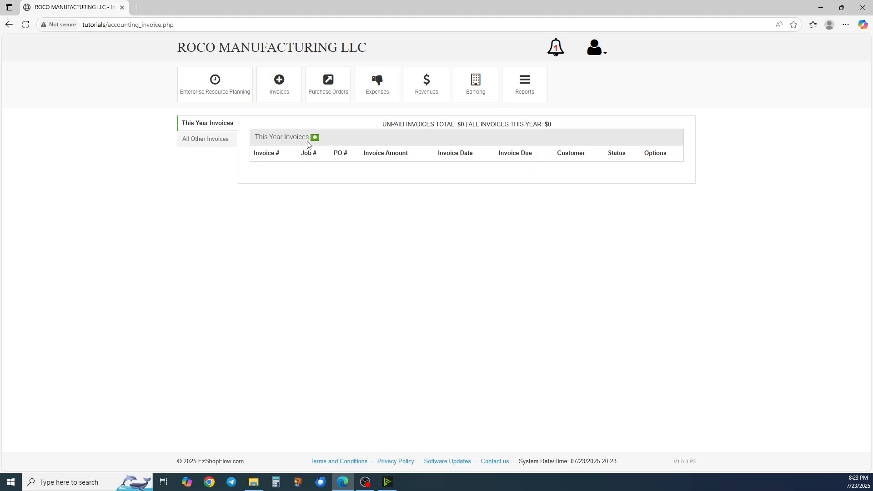
left_click(315, 138)
scroll(365, 193, "down", 1)
left_click(366, 157)
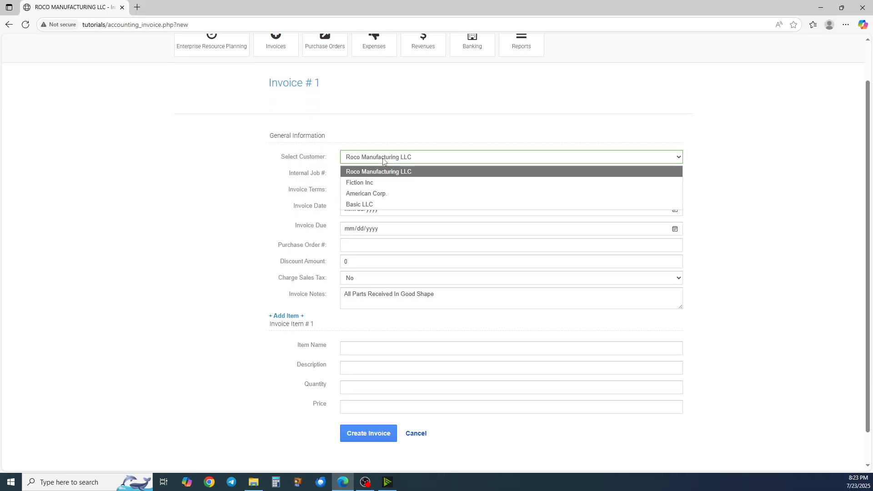
left_click(387, 182)
left_click(364, 172)
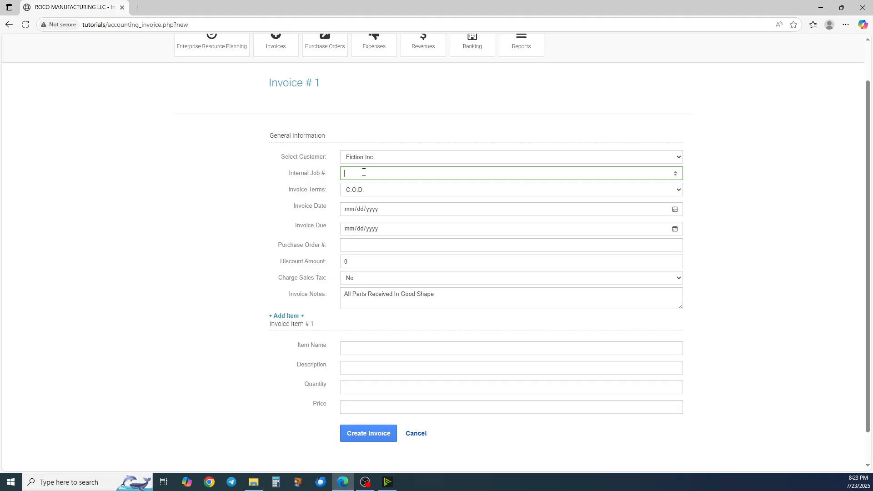
type("1506")
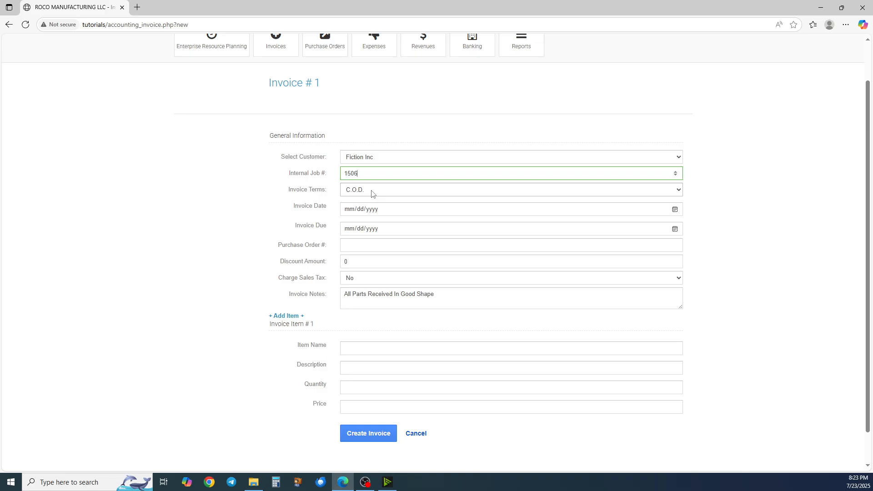
Step: Set the invoice terms to NET 30, the invoice date to 07/23/2025 and the due date to 08/23/2025
left_click(371, 193)
left_click(365, 215)
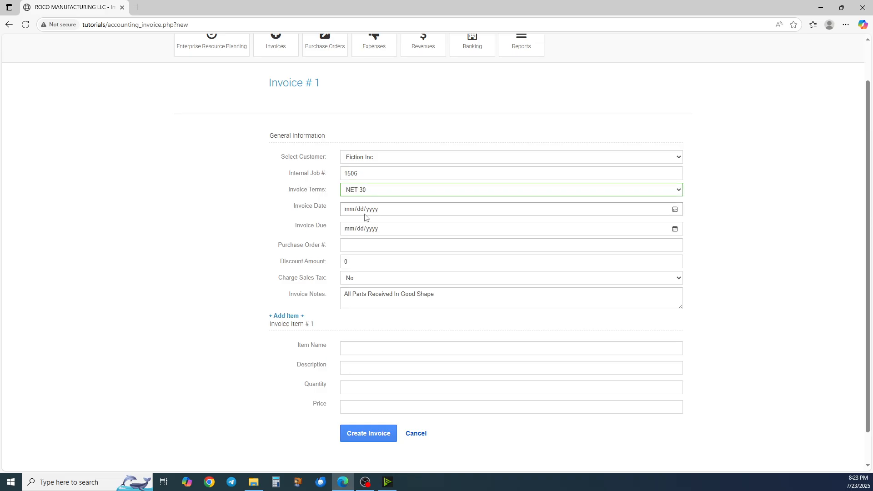
left_click(348, 210)
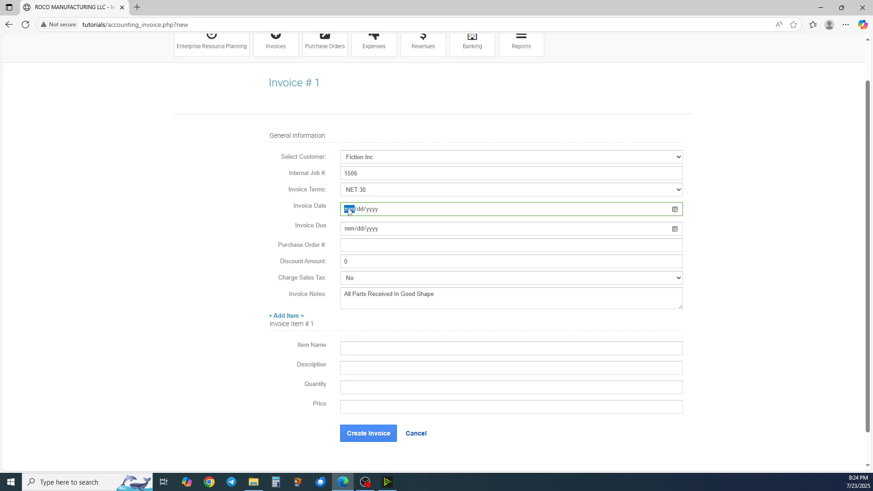
type("07/23/2025")
left_click(349, 227)
type("0822")
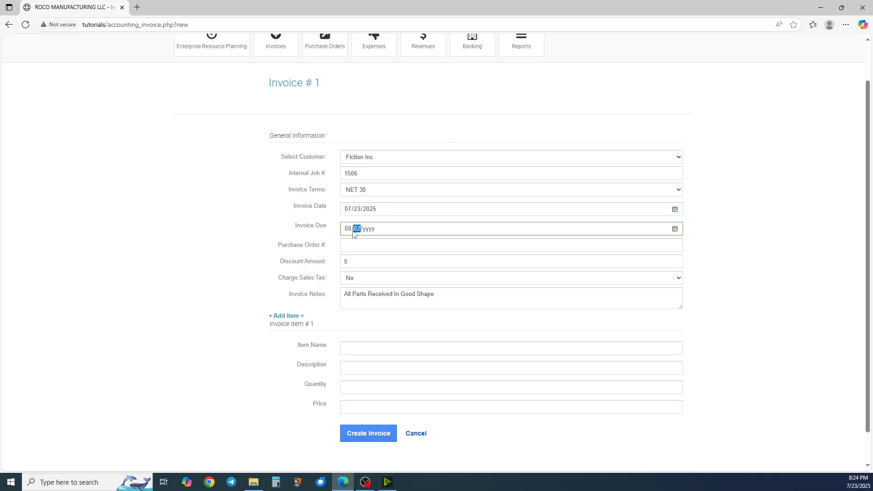
key("shift+Tab")
type("232025")
Step: Enter the invoice's purchase order number and choose No for charging sales tax
left_click(356, 242)
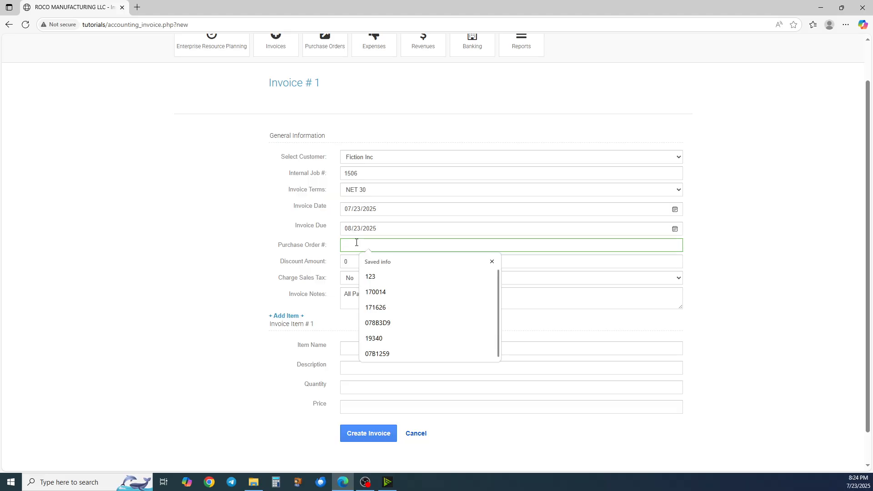
type("123456")
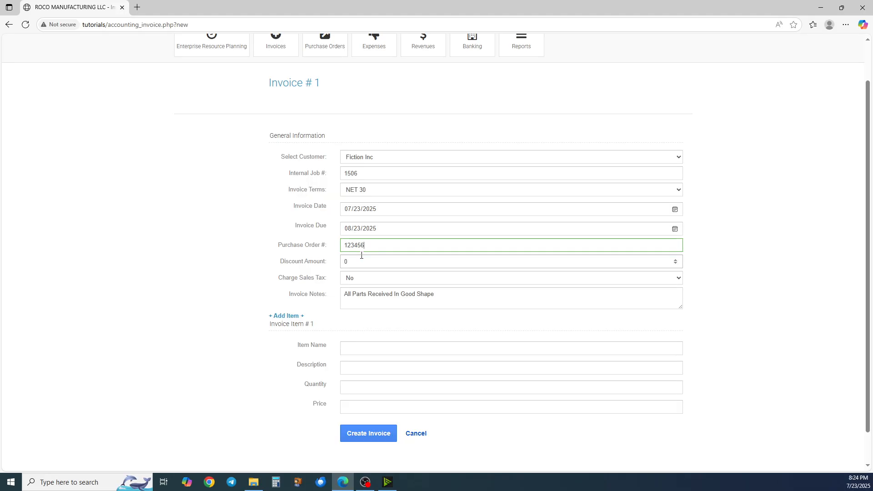
left_click(361, 257)
scroll(363, 255, "down", 1)
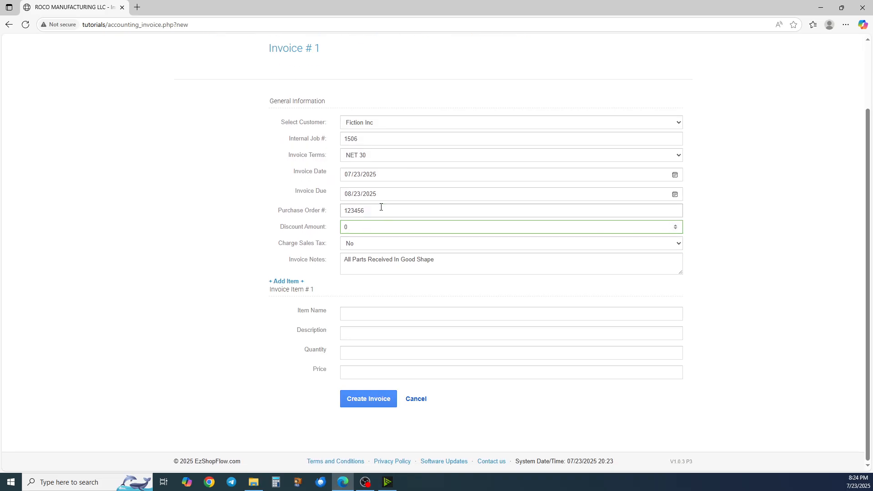
left_click(359, 246)
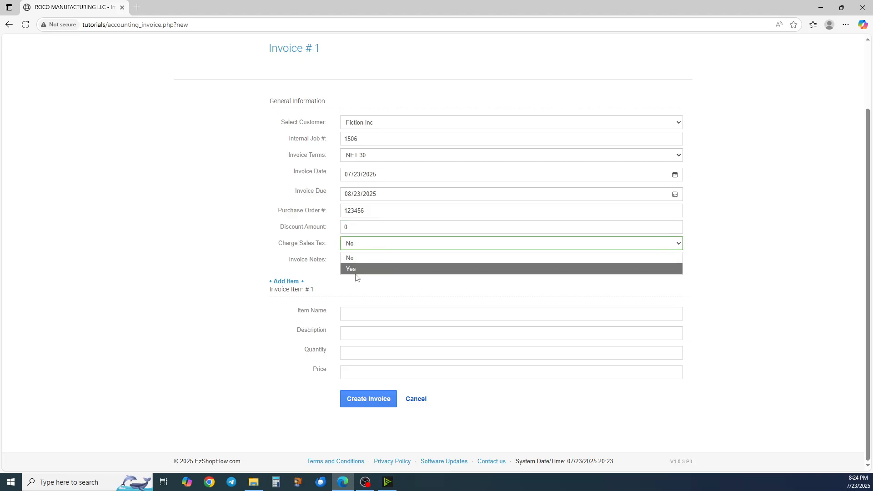
left_click(360, 262)
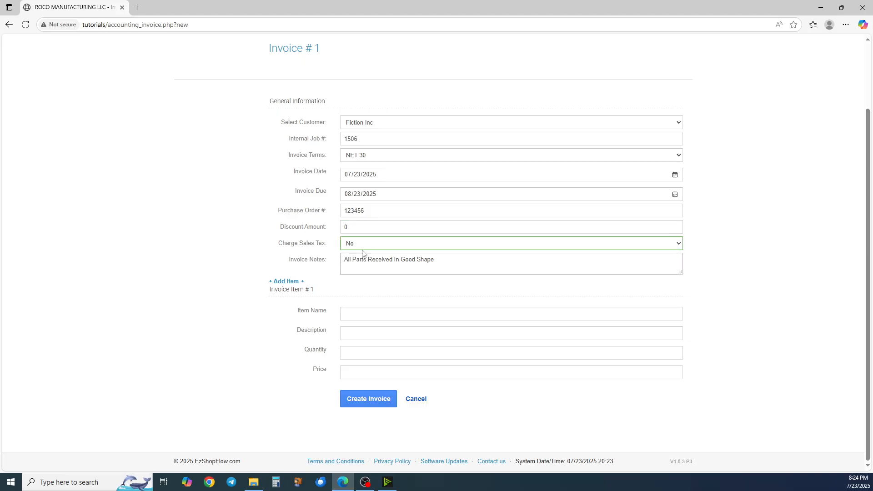
left_click(406, 269)
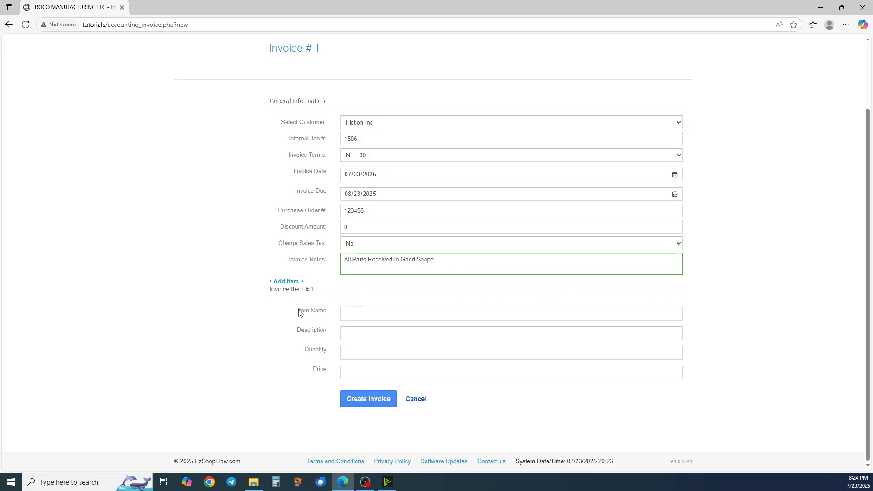
Step: Add a second item entry to the invoice and fill in item 1 as 123456-001 with quantity 20 and price 252
left_click(280, 281)
scroll(282, 280, "down", 2)
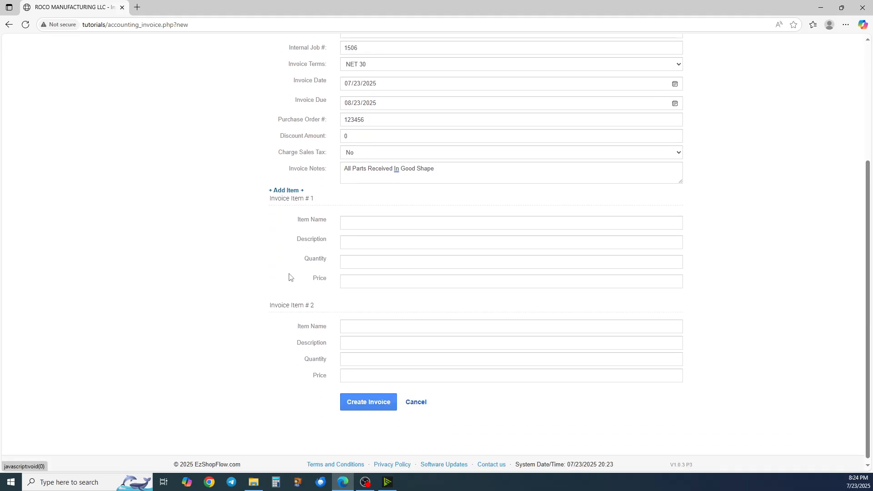
left_click(353, 223)
type("123")
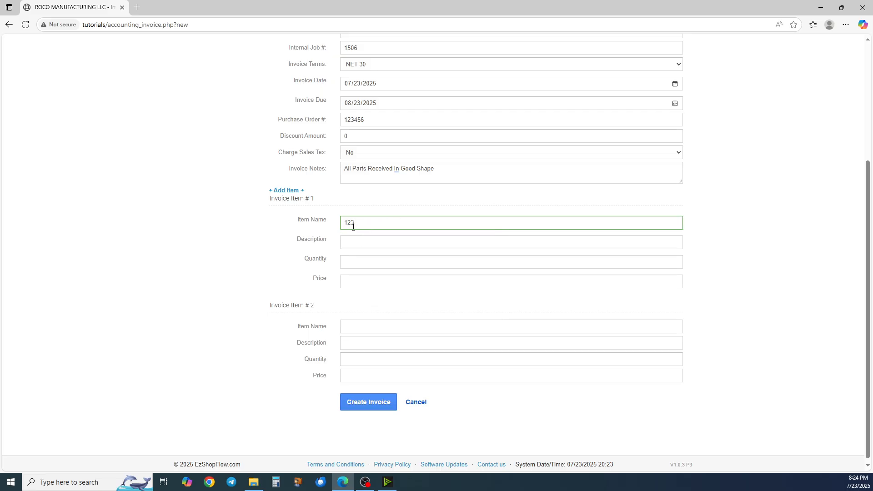
type("456-001")
key("Tab")
key("Tab")
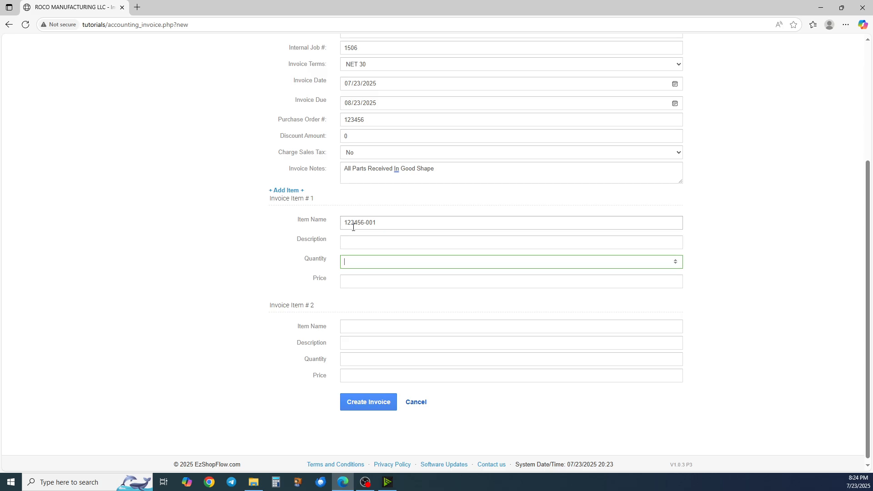
type("20")
key("Tab")
type("252")
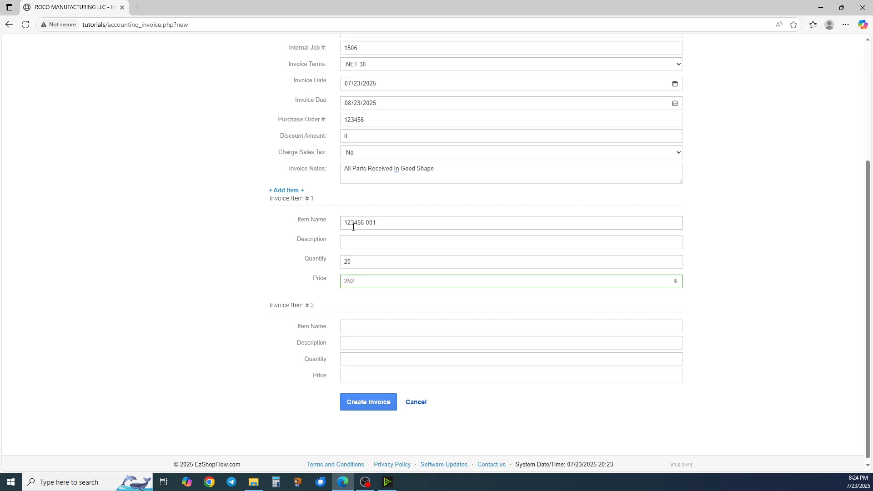
Step: Fill in item 2 as 123456-002 with quantity 30 and price 554, and create the invoice
key("Tab")
type("123456-002")
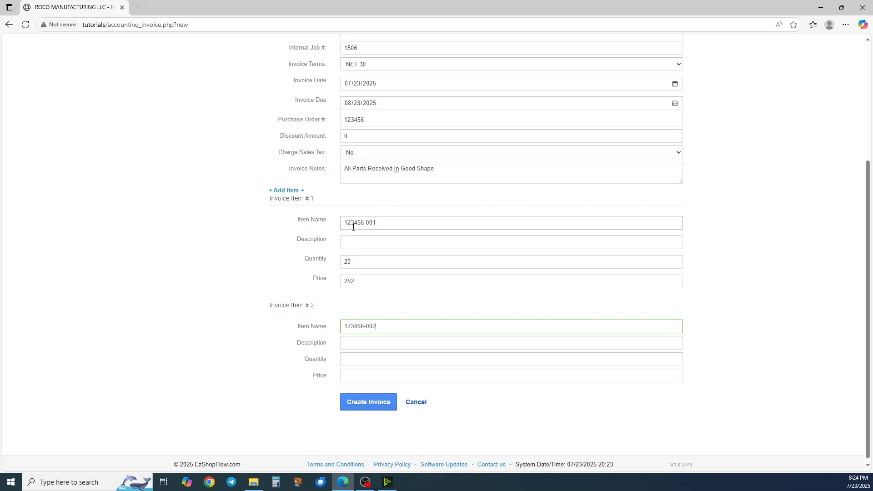
key("Tab")
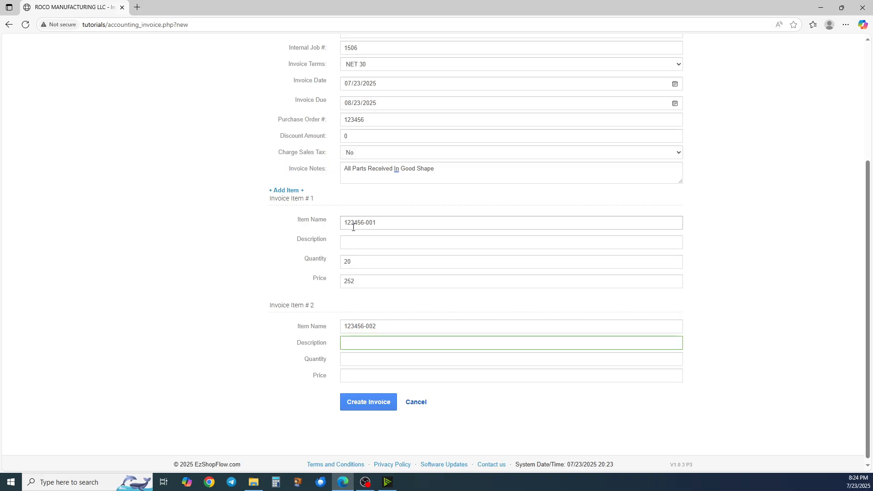
key("Tab")
type("30")
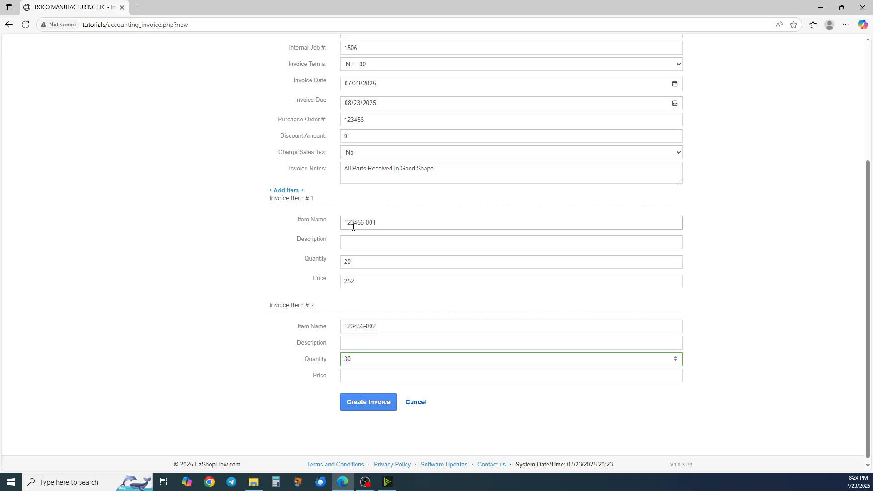
key("Tab")
type("554")
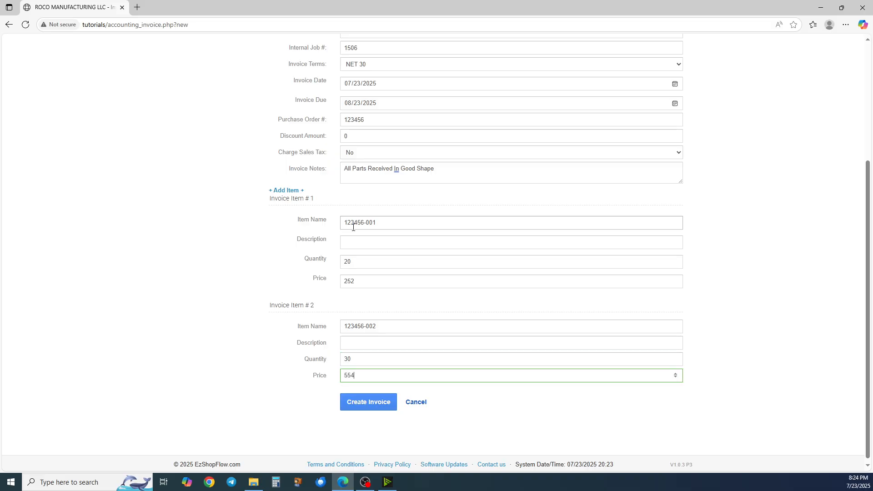
left_click(373, 408)
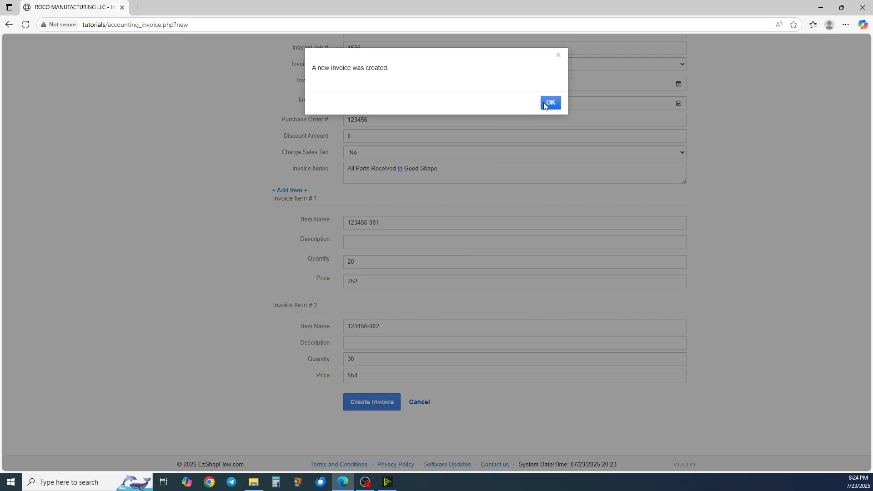
left_click(550, 102)
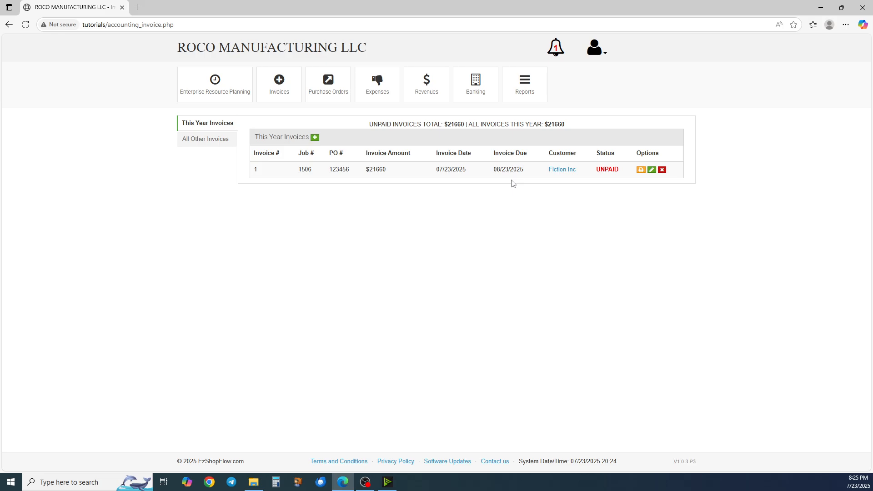
Step: Review the receivables report for customer Fiction Inc and return to this year's invoices
left_click(563, 171)
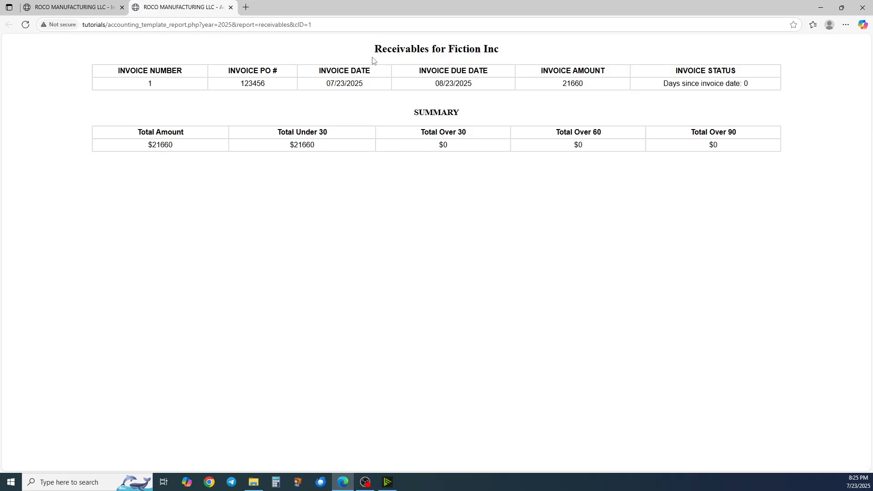
left_click_drag(374, 49, 498, 51)
left_click(455, 76)
left_click_drag(414, 113, 464, 113)
left_click(469, 114)
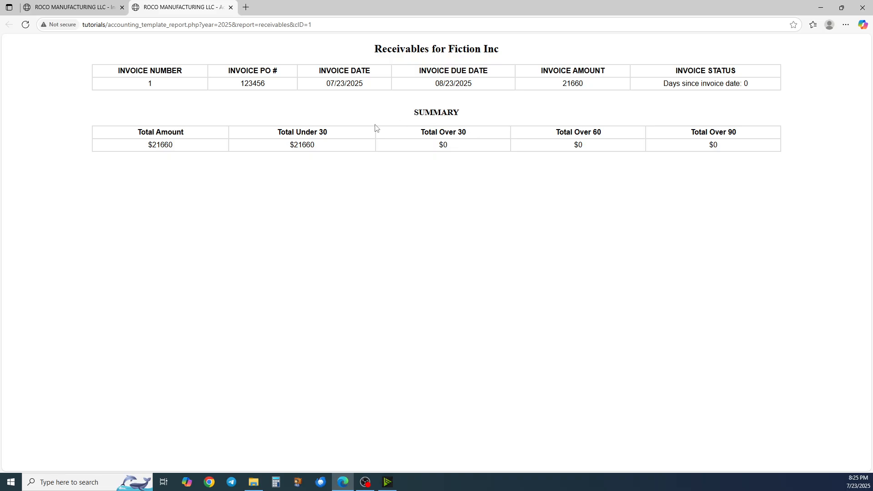
left_click(48, 7)
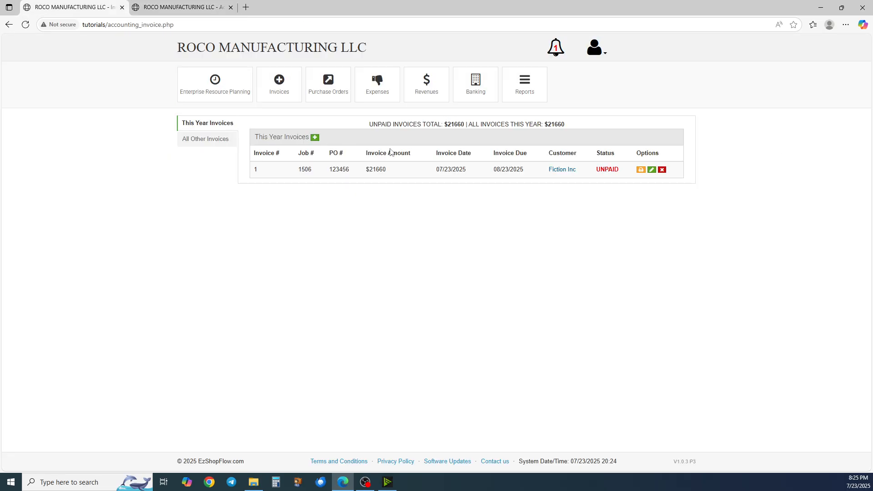
Step: Open the printable version of the Fiction Inc invoice and preview its printout with Save as PDF as the printer
left_click(641, 171)
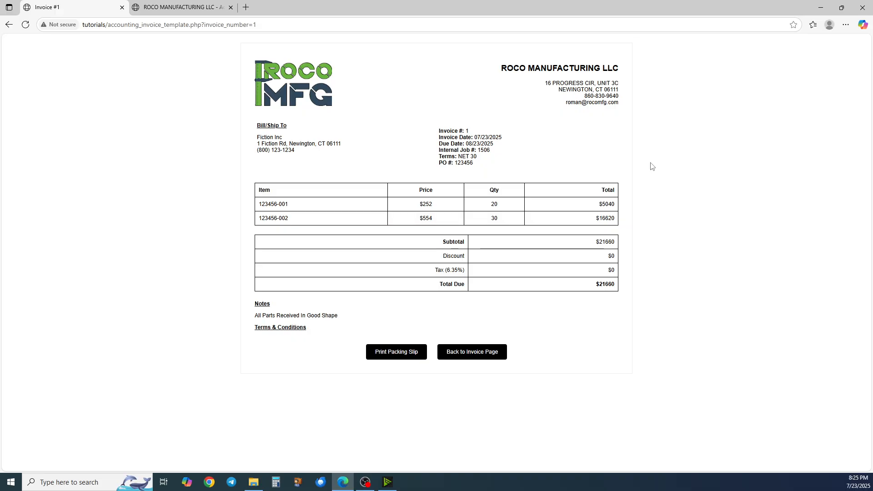
key("ctrl+p")
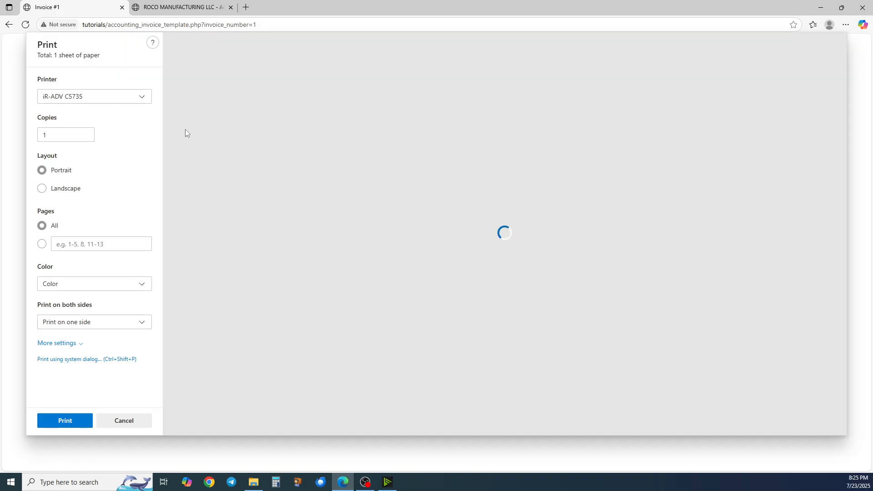
left_click(135, 101)
scroll(91, 122, "up", 3)
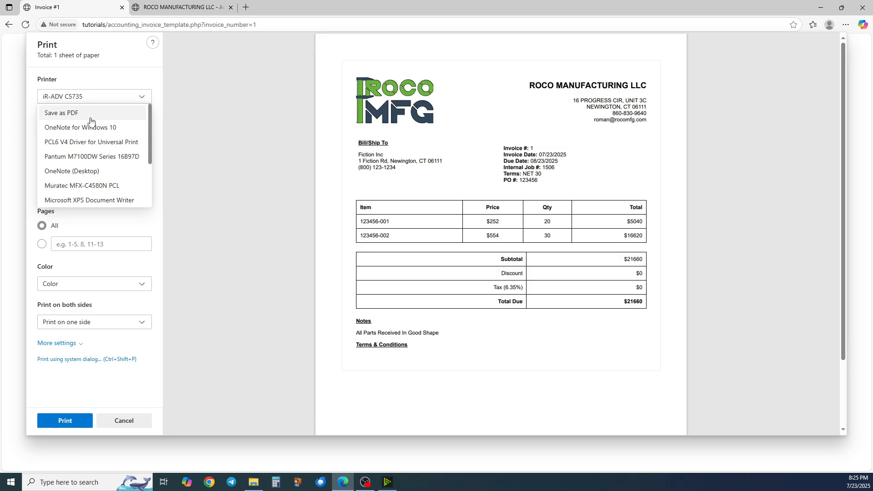
left_click(91, 119)
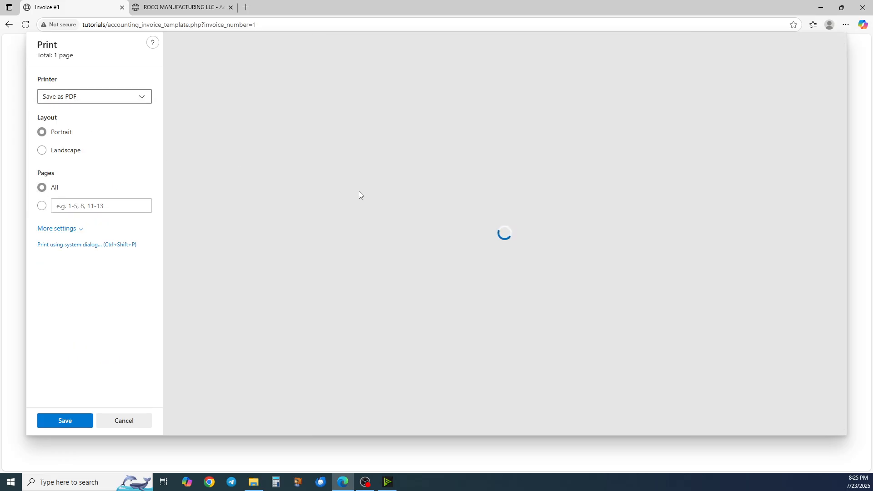
scroll(433, 260, "down", 1)
scroll(430, 237, "up", 1)
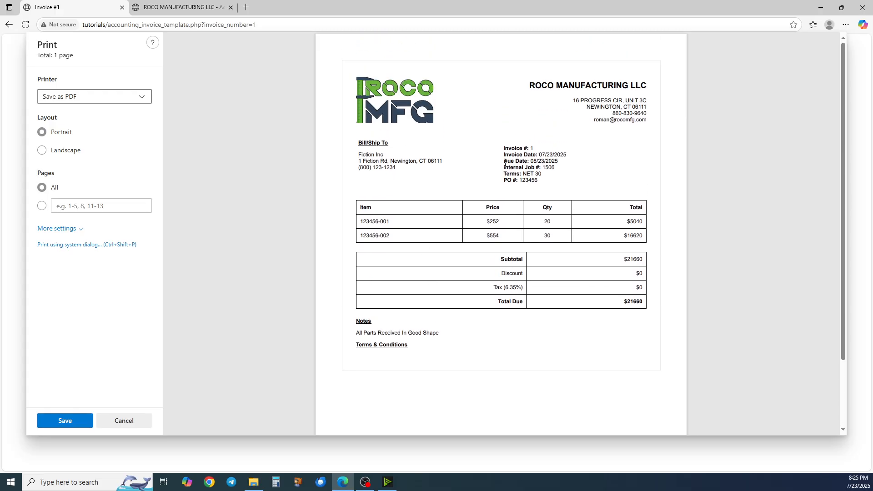
Step: Examine the company, Bill/Ship To and item details in the invoice's print preview and leave it without saving
left_click_drag(527, 83, 648, 122)
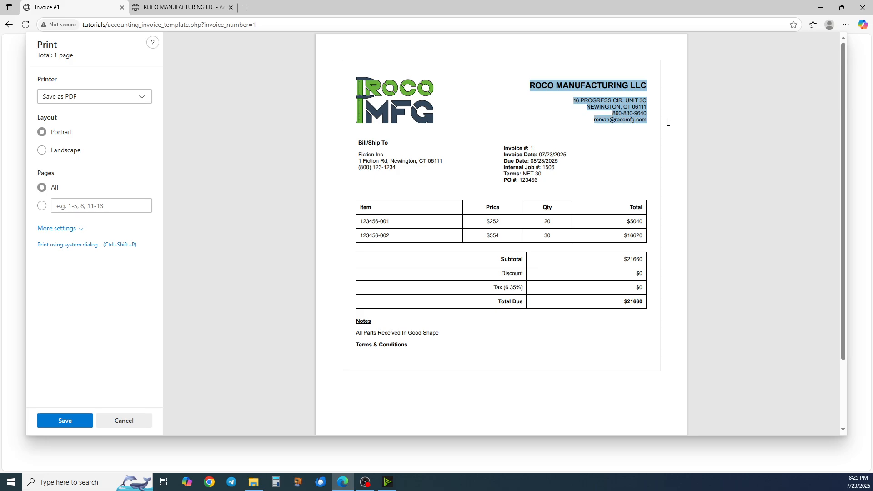
left_click_drag(358, 141, 402, 144)
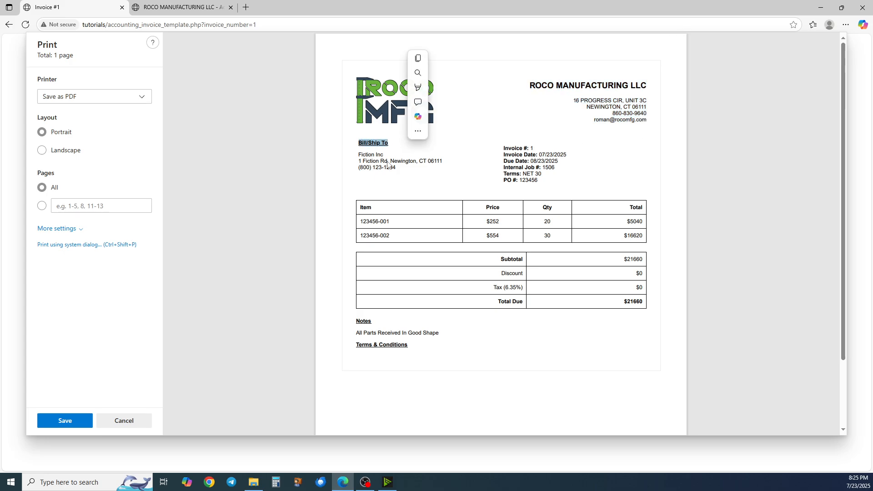
left_click(477, 149)
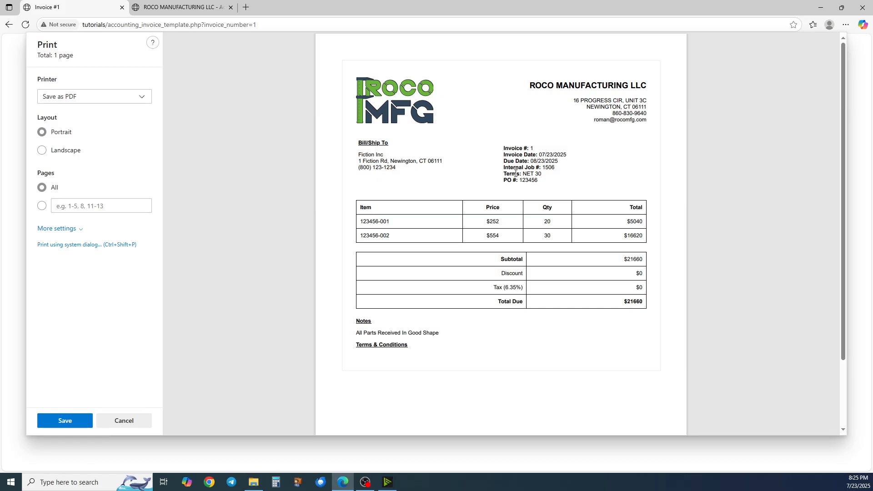
left_click_drag(375, 222, 551, 236)
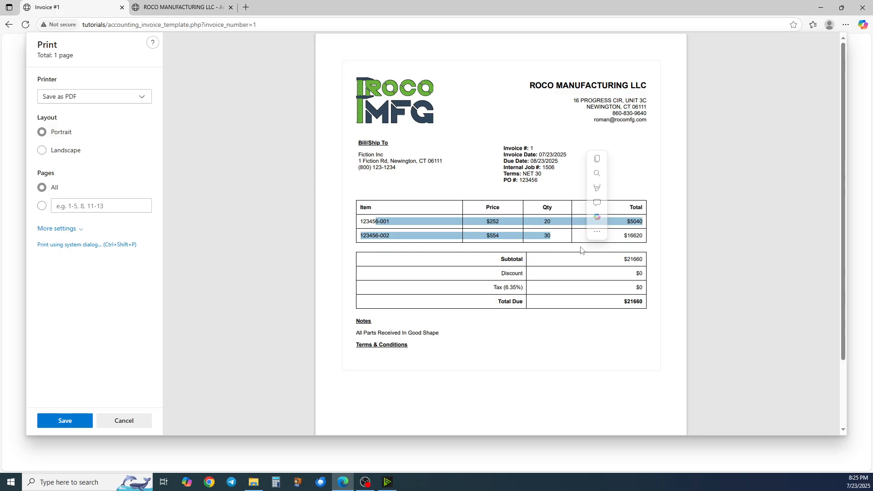
left_click(122, 423)
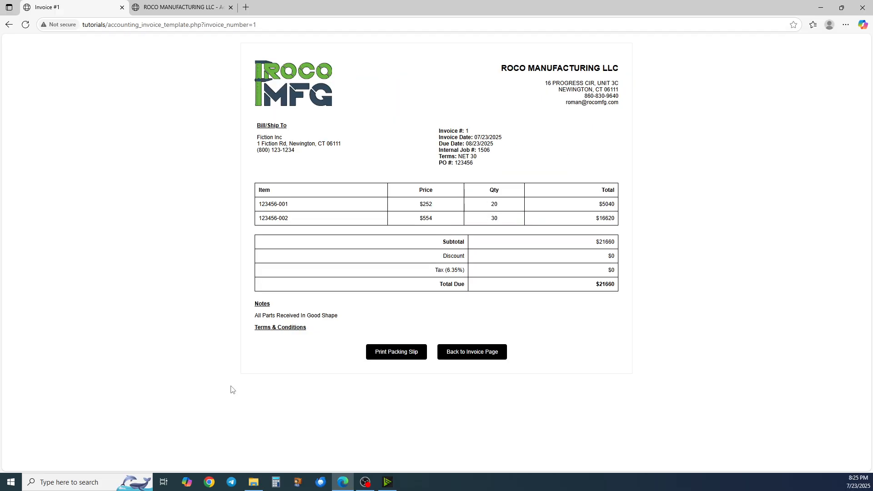
Step: View the packing slip for the invoice and return to the invoice list
left_click(419, 355)
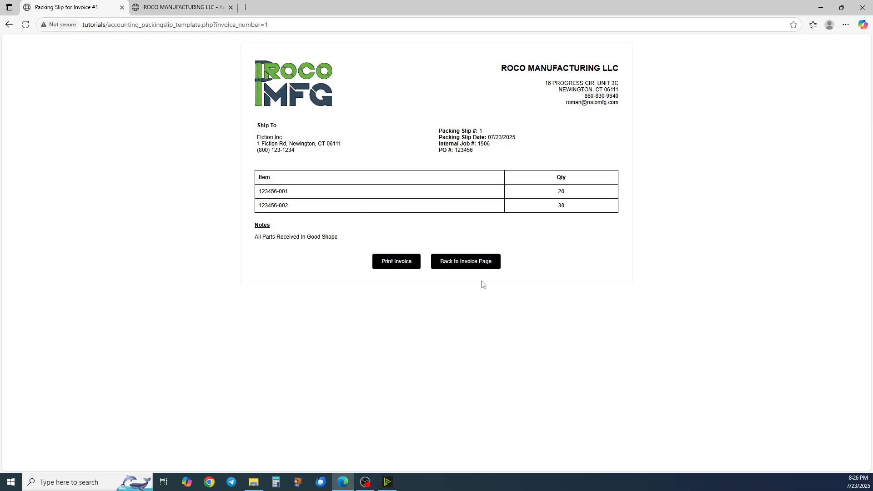
left_click(477, 267)
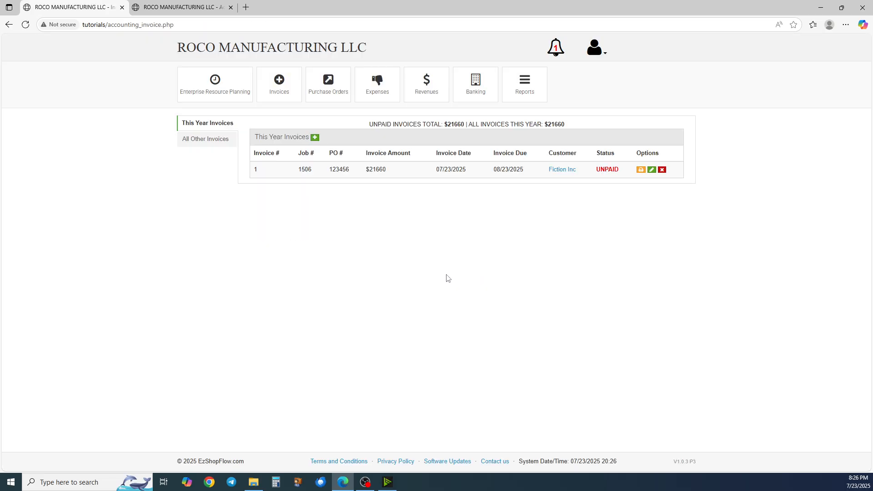
Step: Mark the Fiction Inc invoice as paid and check the bank account balances
left_click(601, 171)
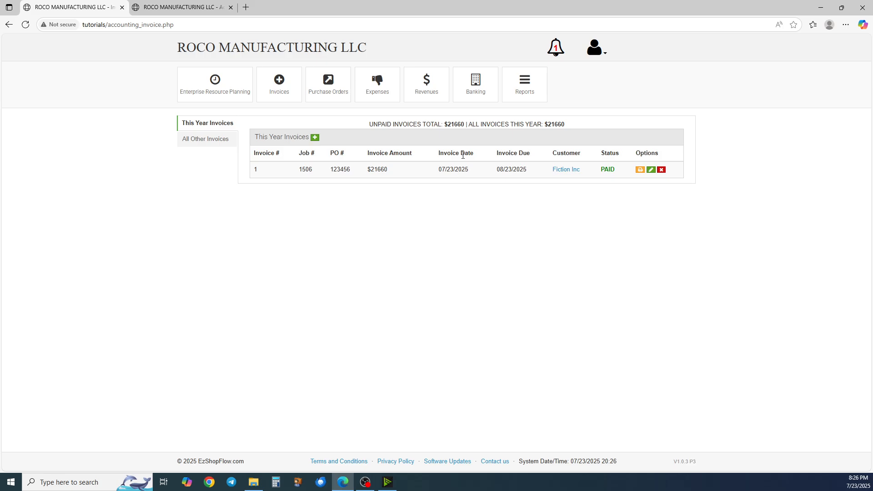
left_click(479, 99)
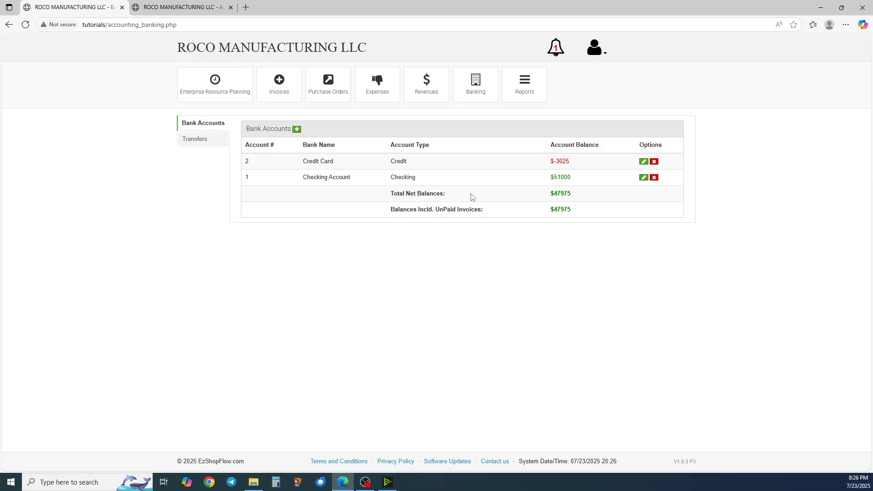
Step: Set the Fiction Inc invoice back to unpaid and check the bank balance including unpaid invoices
left_click(299, 101)
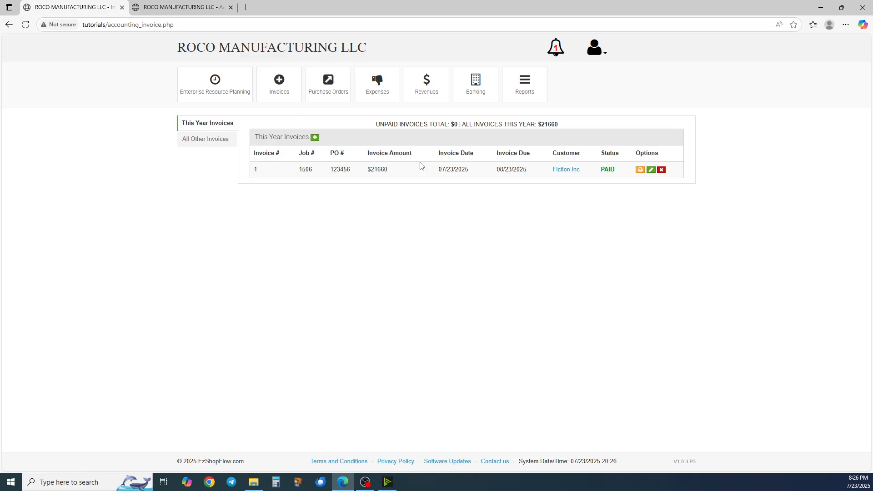
left_click(608, 171)
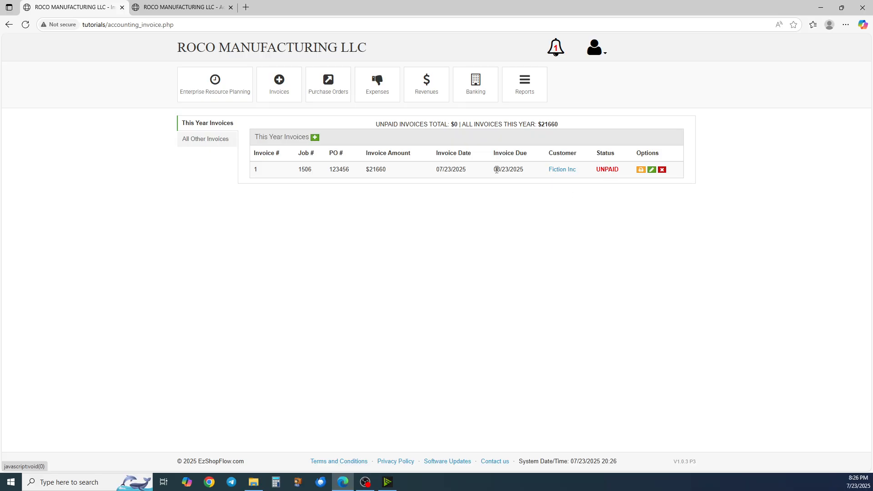
left_click(470, 94)
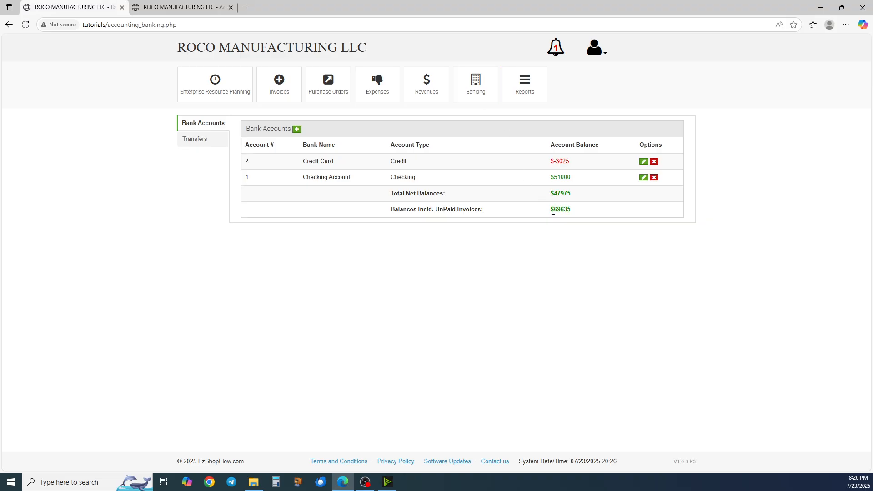
left_click_drag(551, 211, 578, 214)
left_click(575, 214)
Step: Start a new purchase order for vendor Plating Company dated 07/23/2025 with due date 08/23/2025
left_click(349, 101)
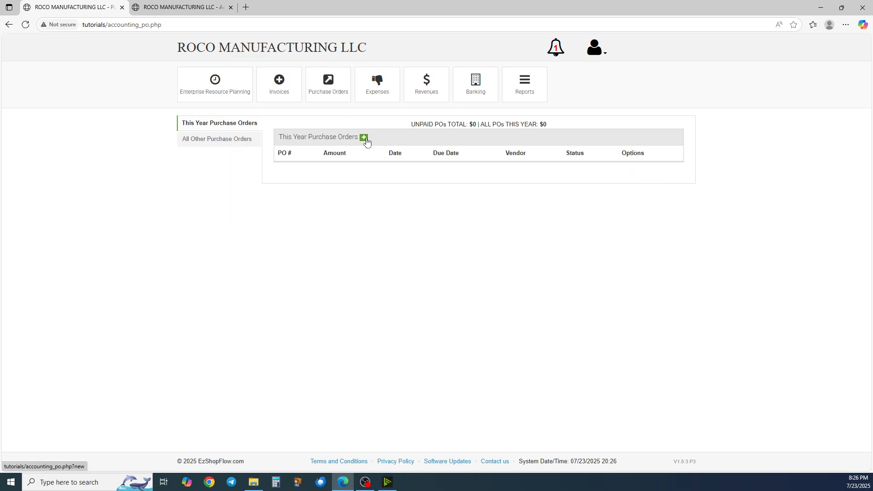
left_click(364, 138)
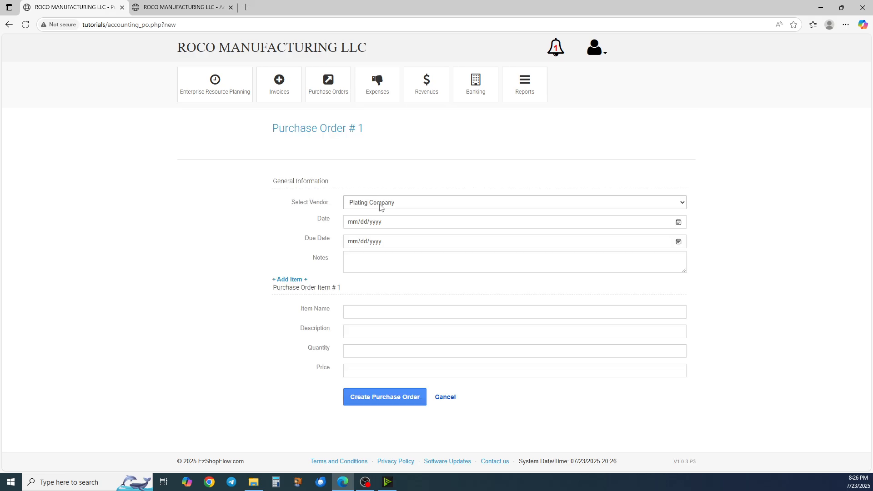
left_click(381, 207)
left_click(387, 222)
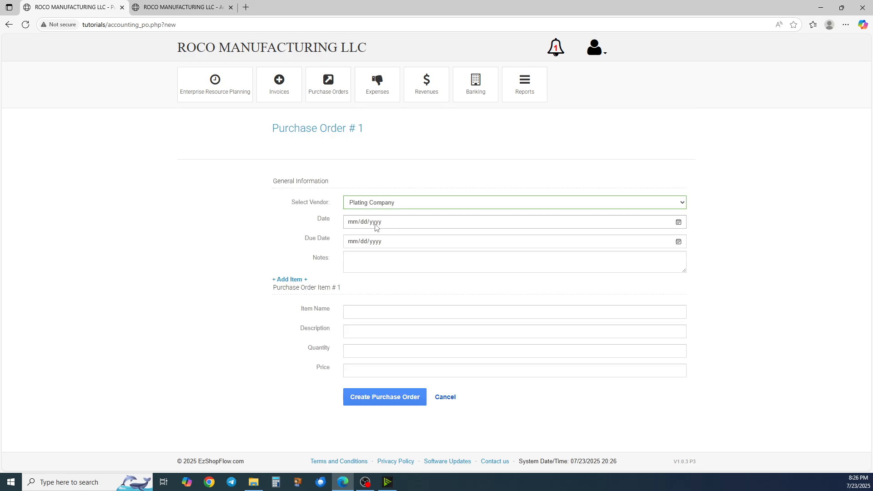
left_click(363, 224)
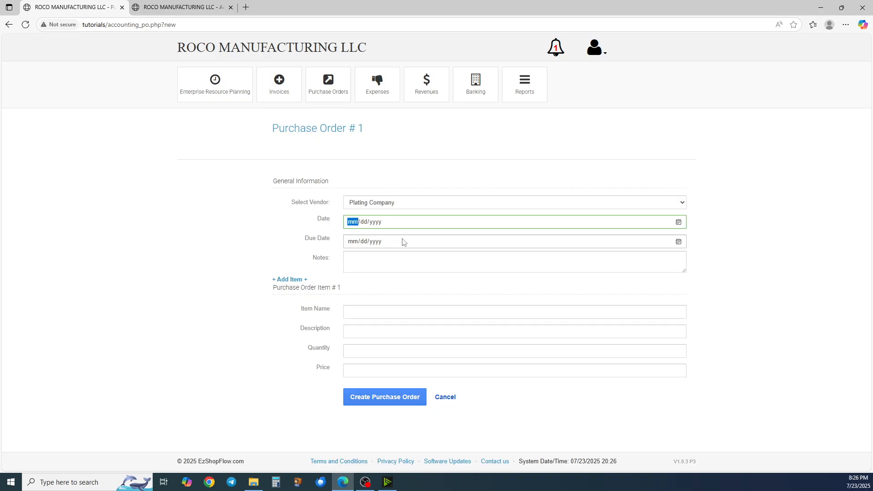
type("07/23/2025")
left_click(402, 242)
type("08/23/20")
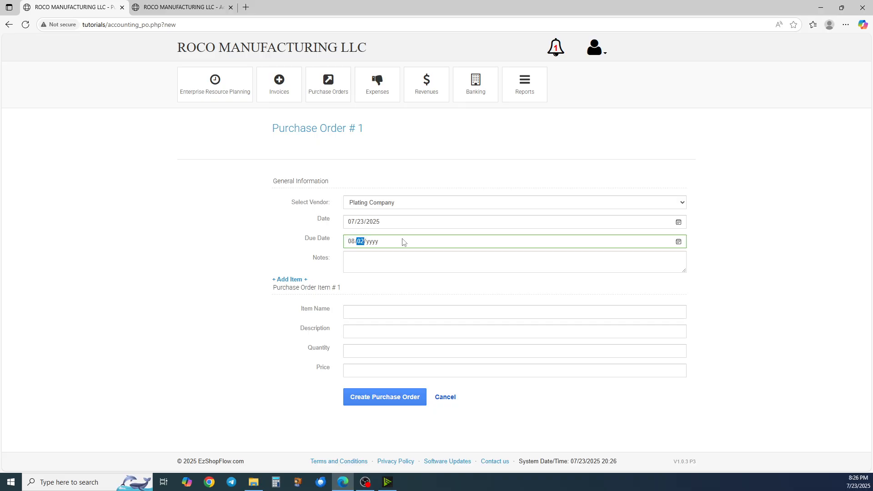
type("25")
left_click(369, 313)
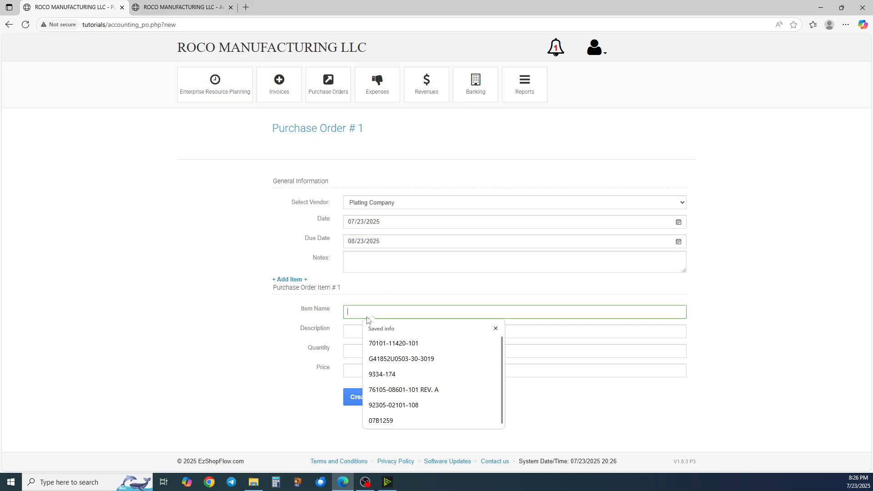
left_click(372, 344)
left_click(365, 349)
type("20")
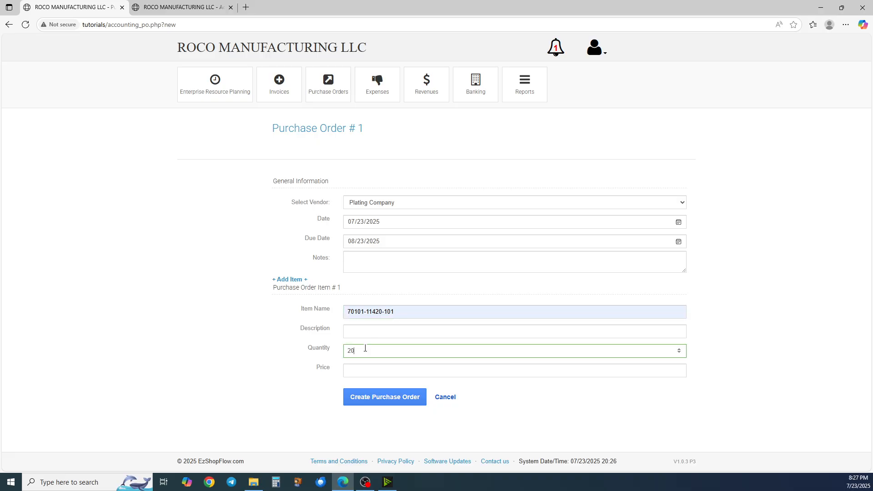
key("Tab")
type("1235")
left_click(362, 398)
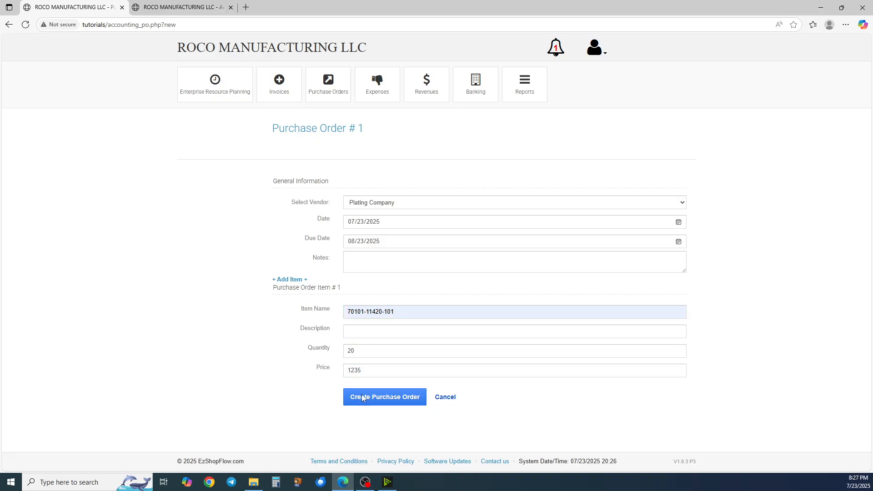
key("Return")
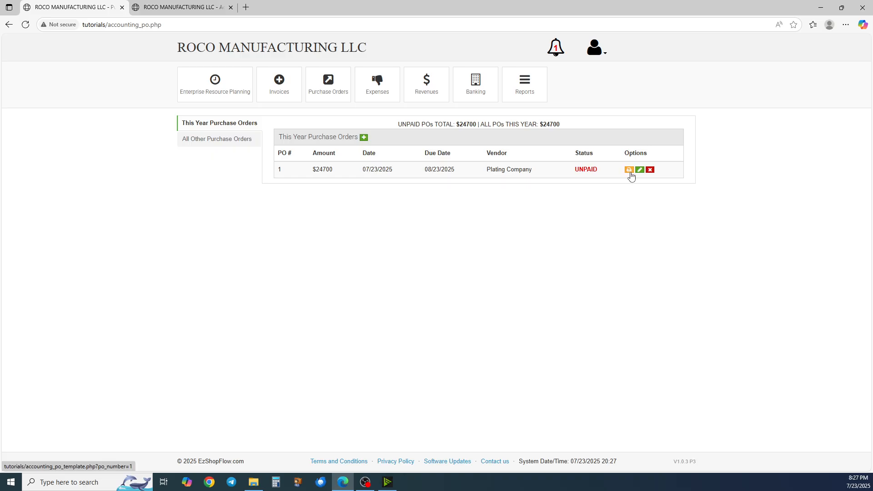
Step: Open the Plating Company purchase order for editing
left_click(639, 170)
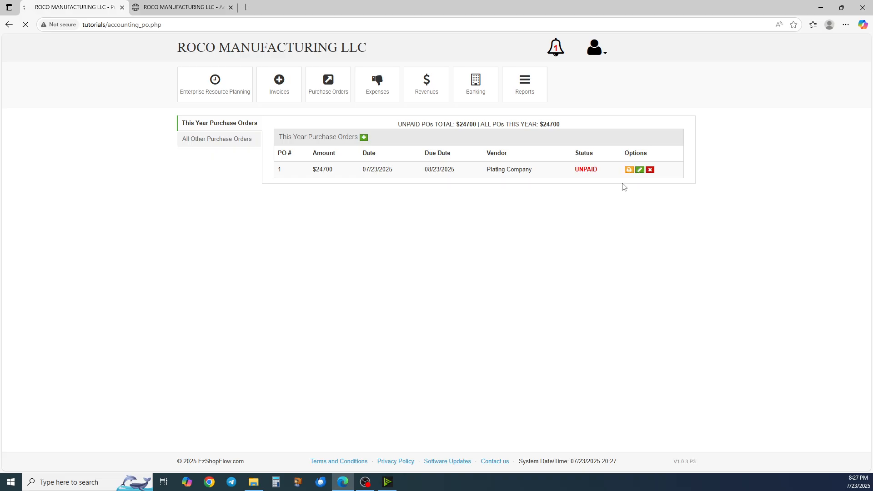
left_click(447, 397)
Step: Open the 2025 full categorized profit/loss report and review its expense and revenue categories
left_click(523, 97)
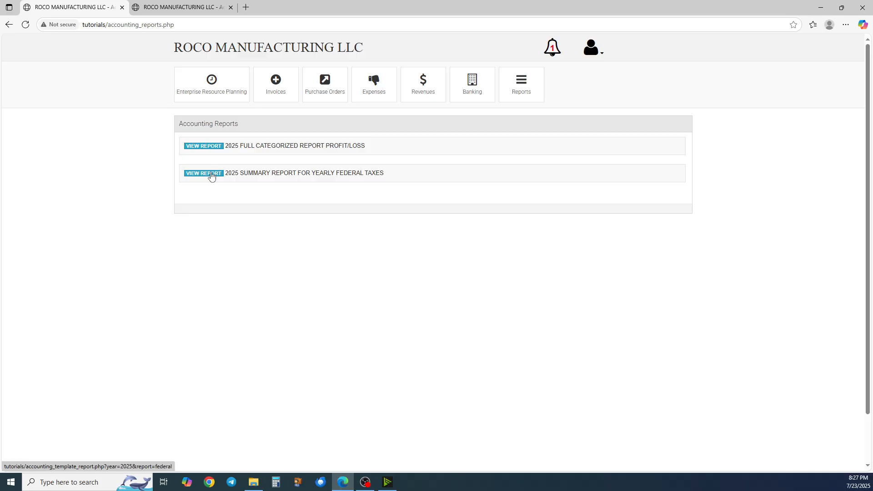
left_click(212, 146)
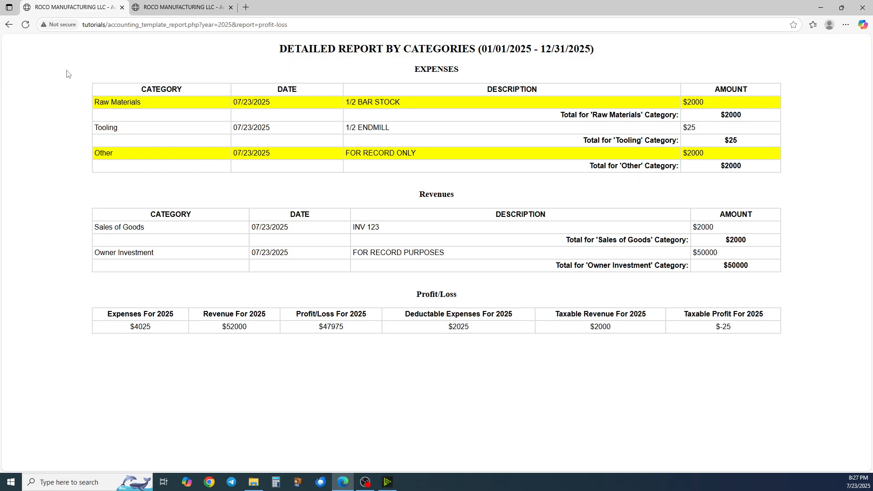
left_click_drag(67, 74, 655, 319)
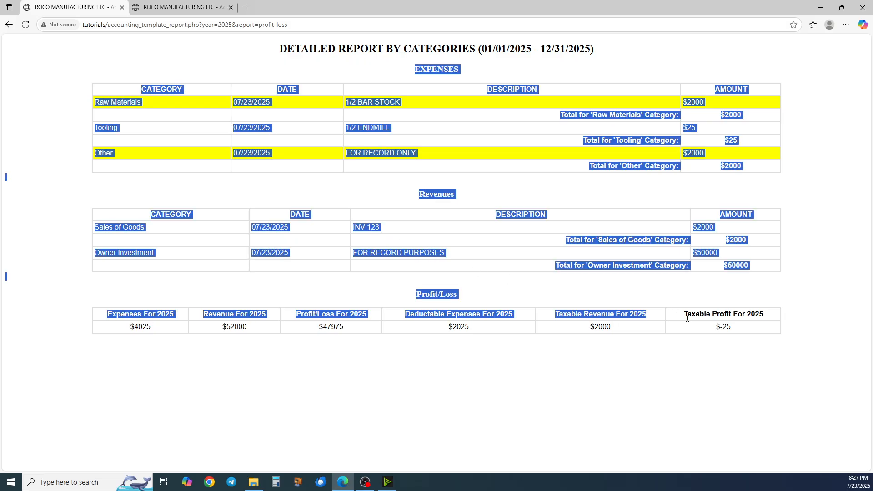
left_click(675, 331)
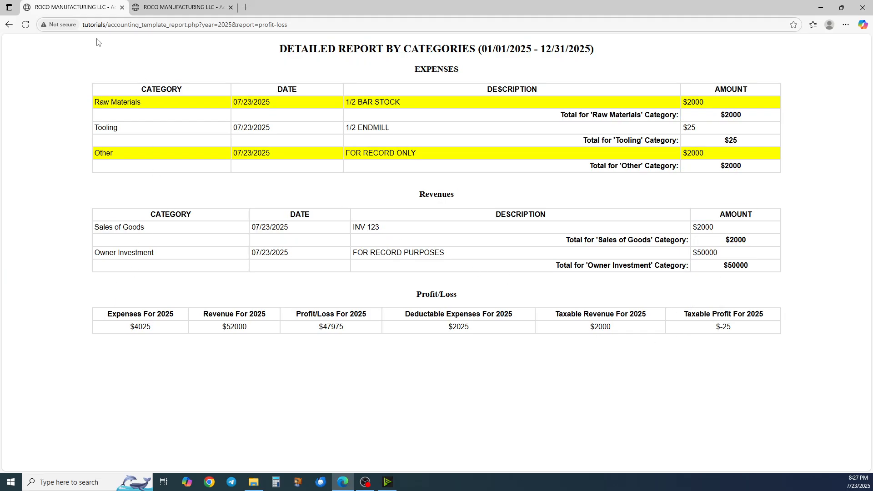
left_click_drag(86, 65, 307, 39)
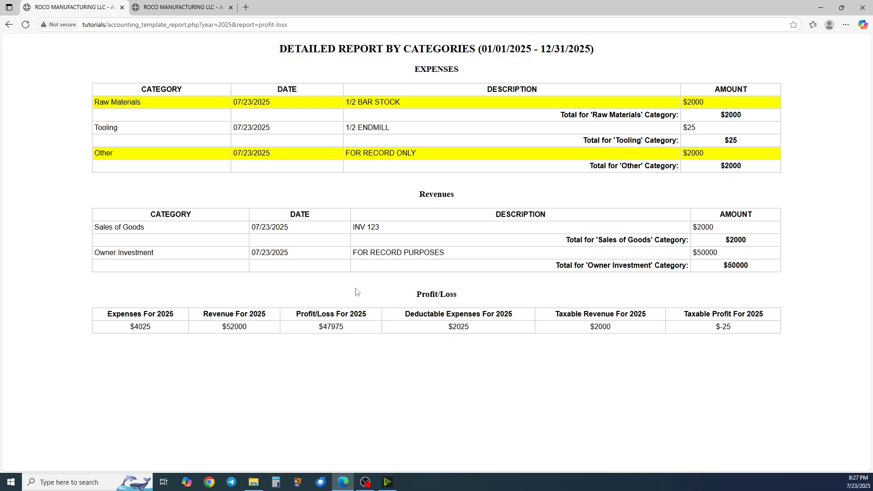
Step: Examine the report's Profit/Loss table, including deductible expenses and taxable revenue and profit, and return to the accounting reports list
left_click_drag(357, 292, 484, 314)
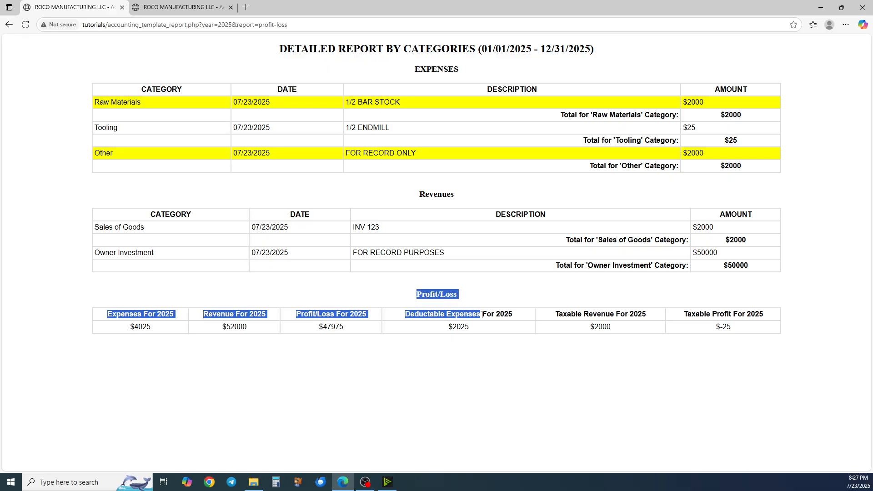
left_click(484, 313)
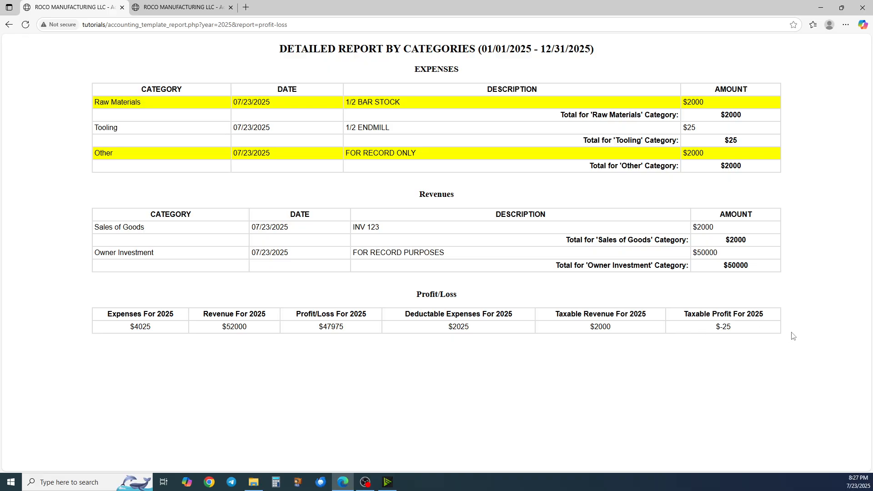
left_click_drag(751, 333, 694, 335)
left_click(97, 315)
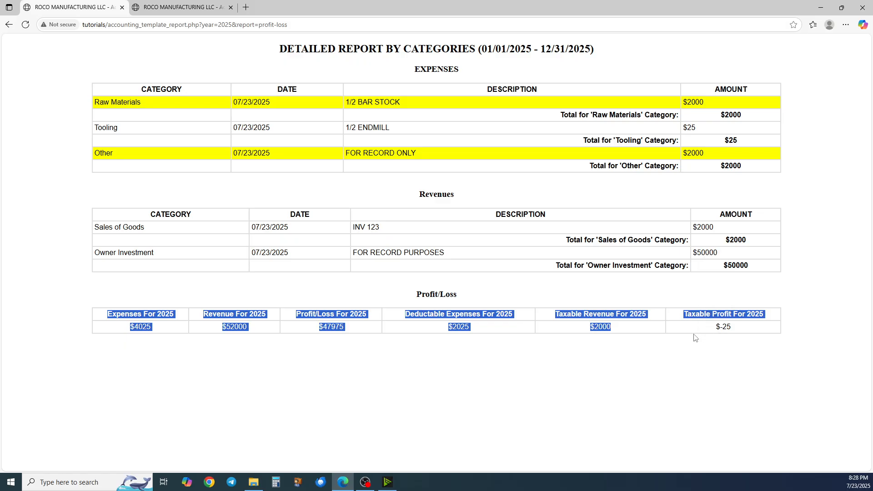
left_click(694, 335)
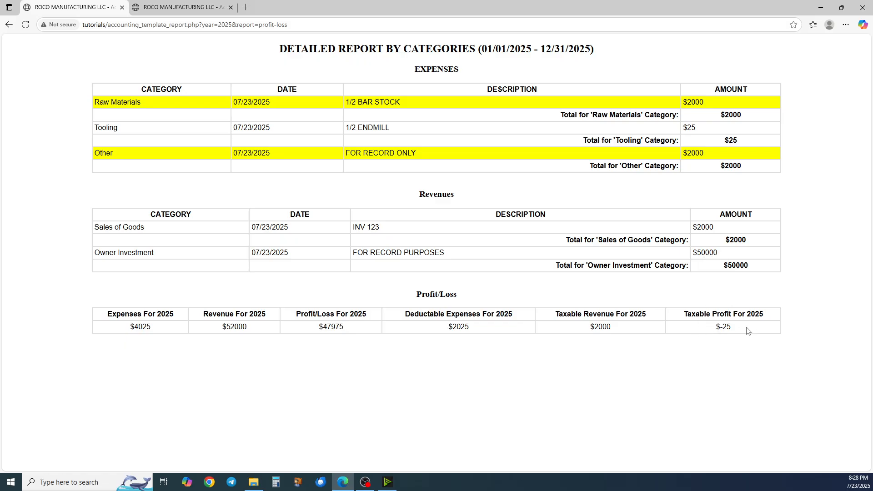
left_click_drag(749, 328, 106, 314)
left_click(105, 315)
left_click(8, 25)
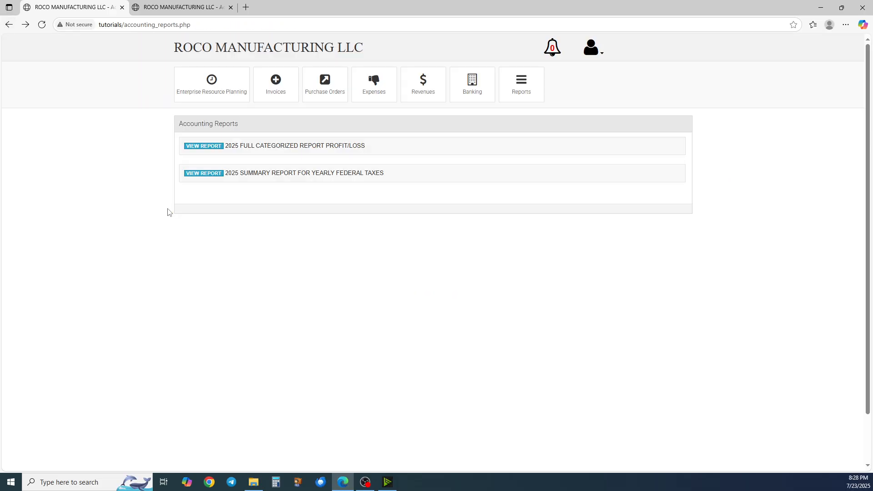